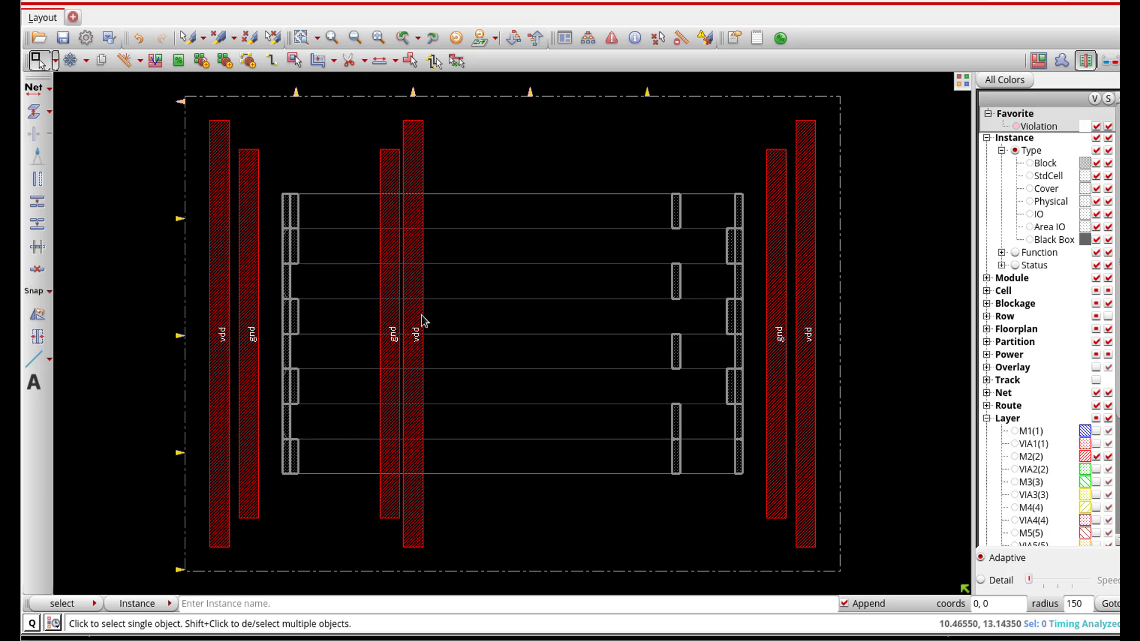
- Select the vertical gnd stripe inside the core area to inspect it, and clear the selection
{"action": "left_click", "coordinate": [391, 314]}
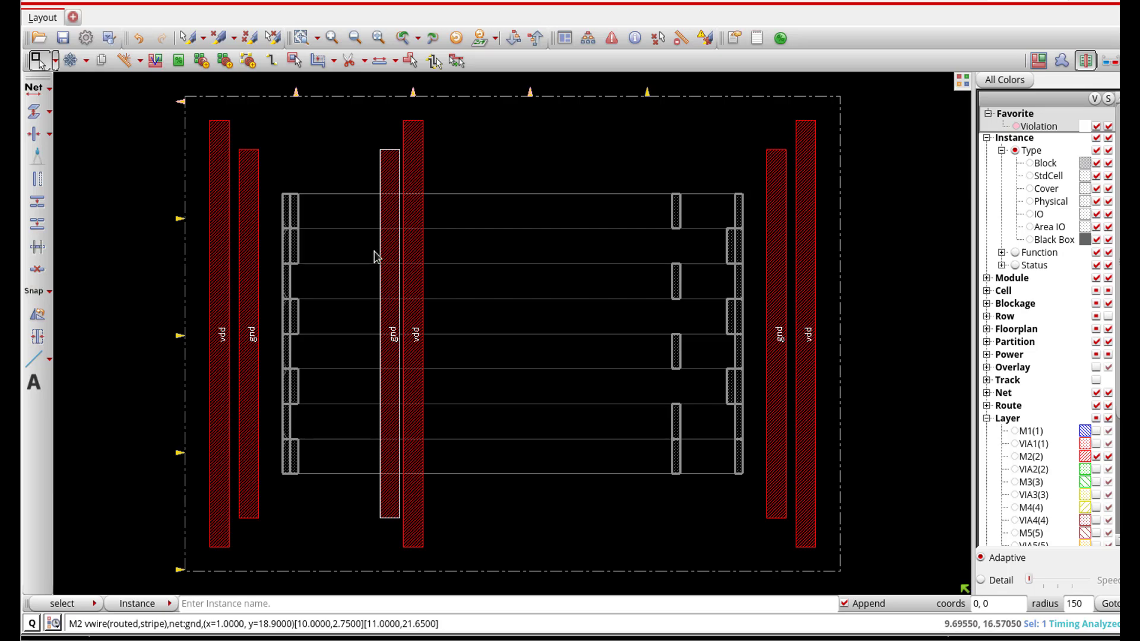
{"action": "left_click", "coordinate": [366, 321]}
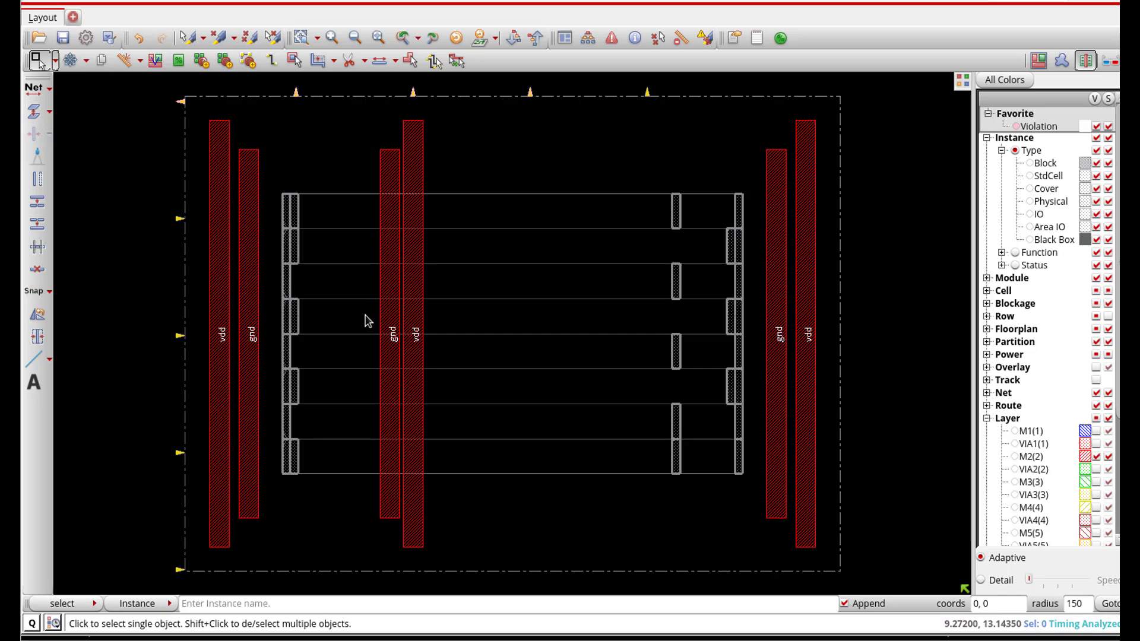
- Switch to the code editor and open sm.floorplan.defines to review the enics_add_m2_stripe_blockage procedure
{"action": "mouse_move", "coordinate": [285, 640]}
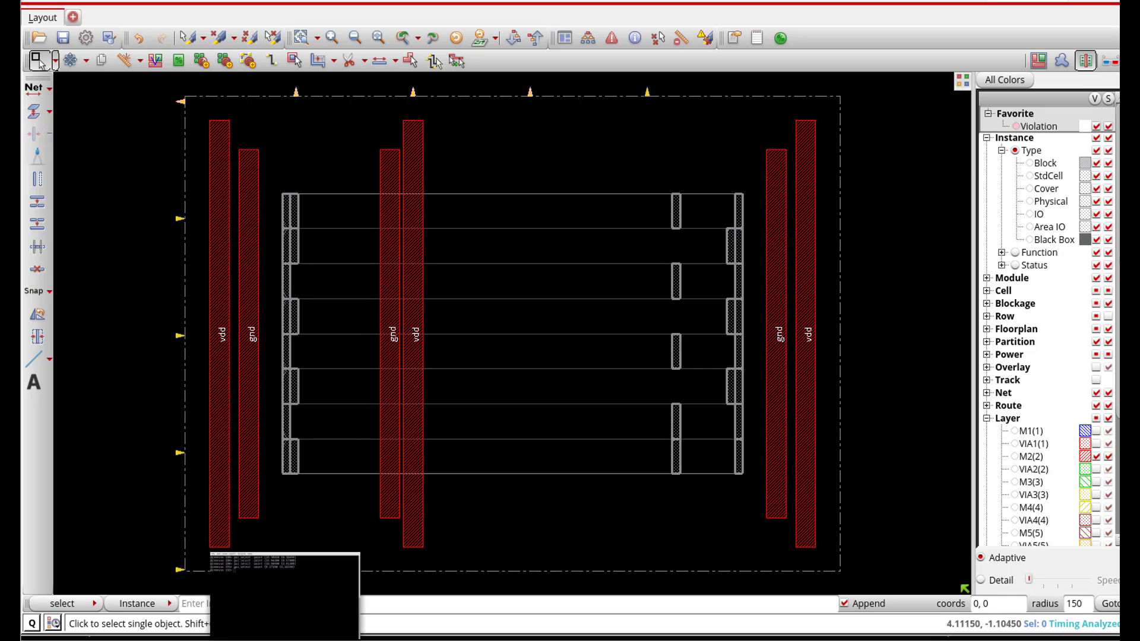
{"action": "left_click", "coordinate": [231, 638]}
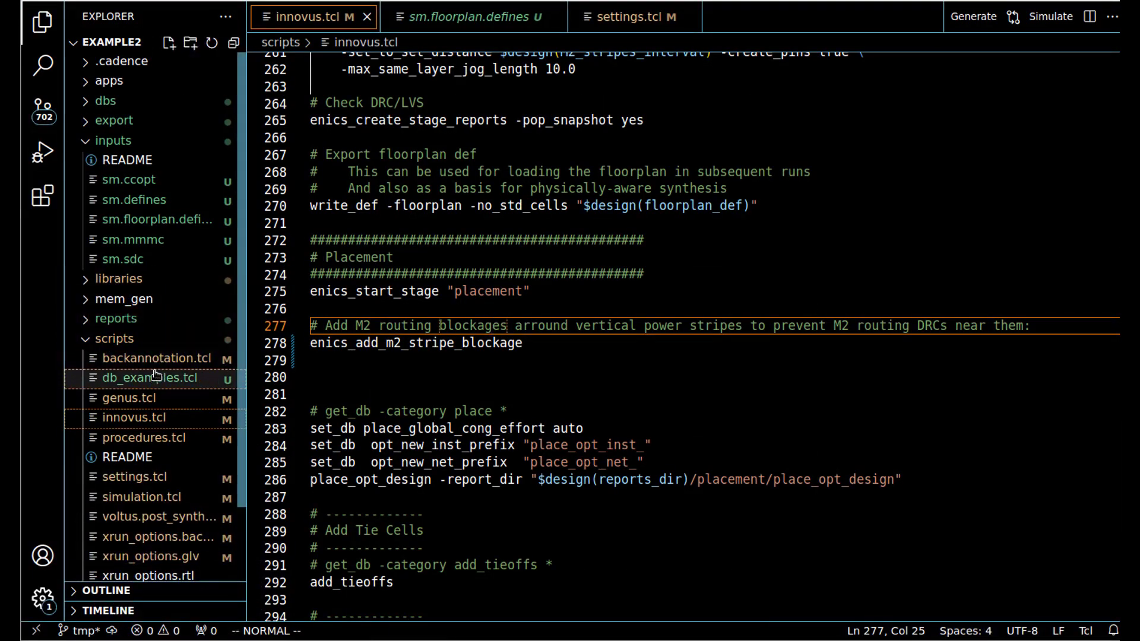
{"action": "left_click", "coordinate": [154, 221]}
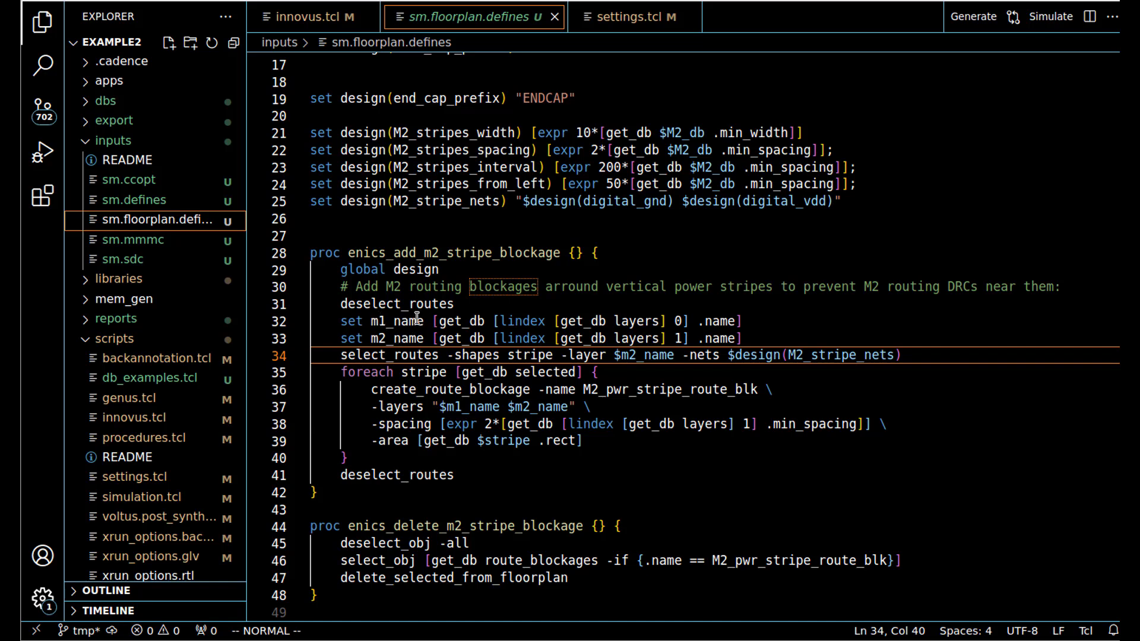
{"action": "left_click", "coordinate": [410, 338]}
{"action": "scroll", "coordinate": [410, 334], "scroll_direction": "down", "scroll_amount": 2}
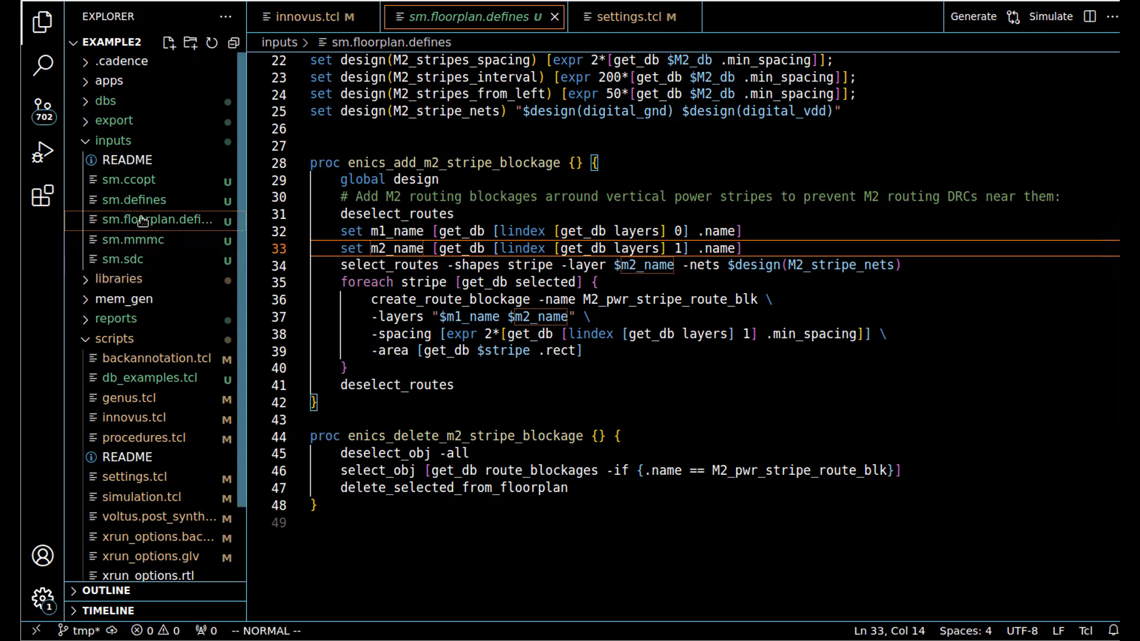
- Copy the enics_add_m2_stripe_blockage command from innovus.tcl and run it in the Innovus console
{"action": "left_click", "coordinate": [307, 17]}
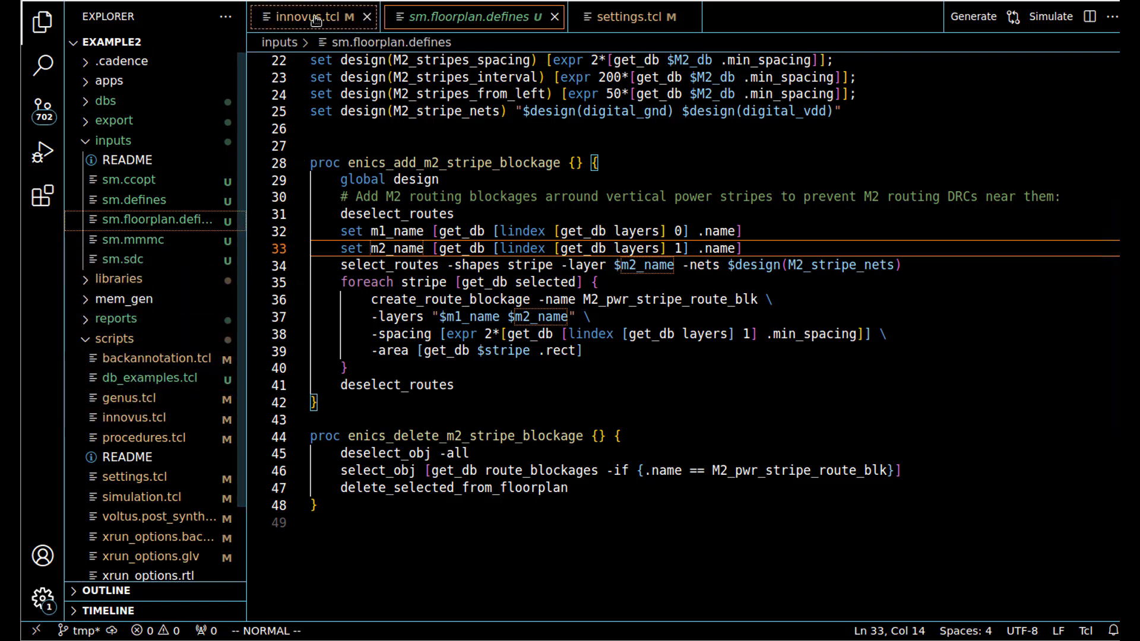
{"action": "double_click", "coordinate": [404, 342]}
{"action": "key", "text": "ctrl+c"}
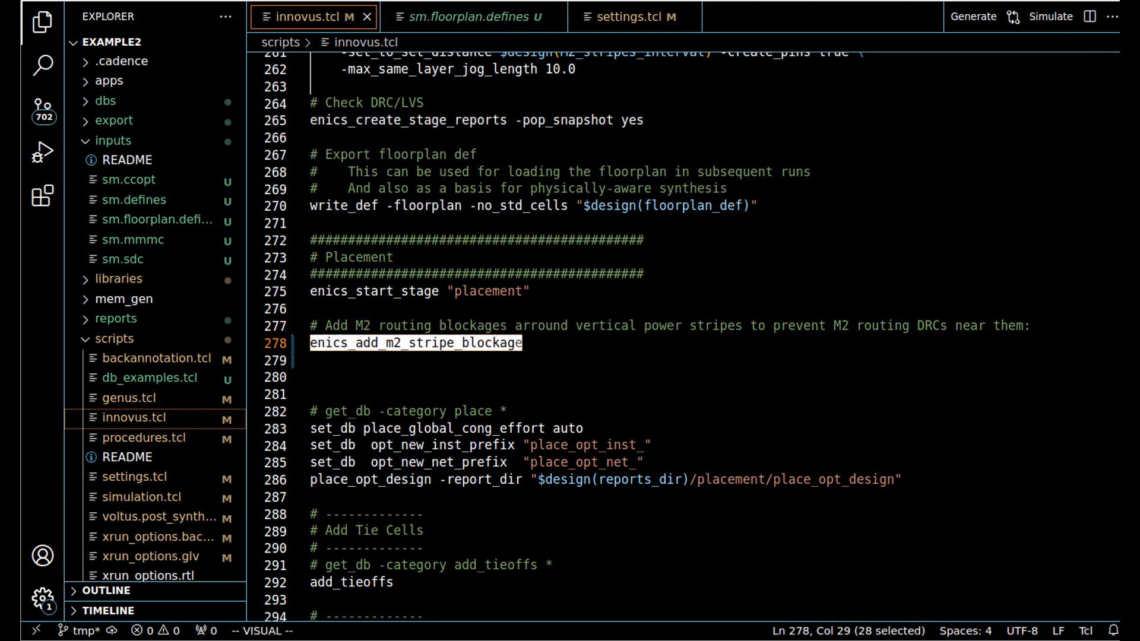
{"action": "key", "text": "alt+Tab"}
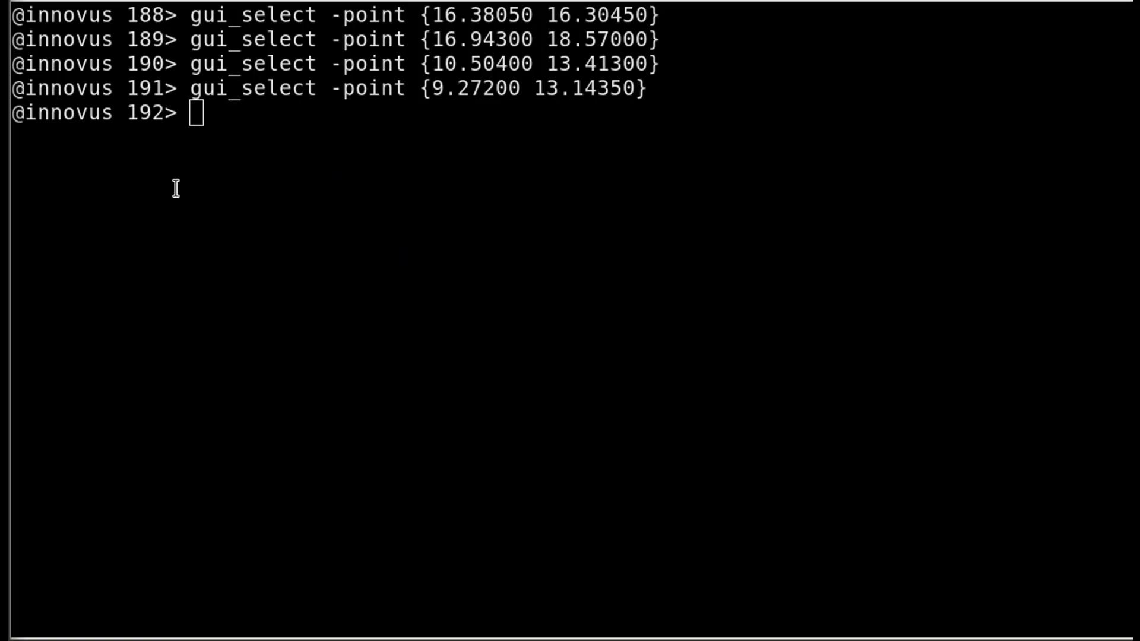
{"action": "middle_click", "coordinate": [214, 128]}
{"action": "key", "text": "Return"}
- Switch to the Innovus layout and examine the gnd and vdd stripes in the core up close, ending with the whole design in view
{"action": "key", "text": "alt+Tab"}
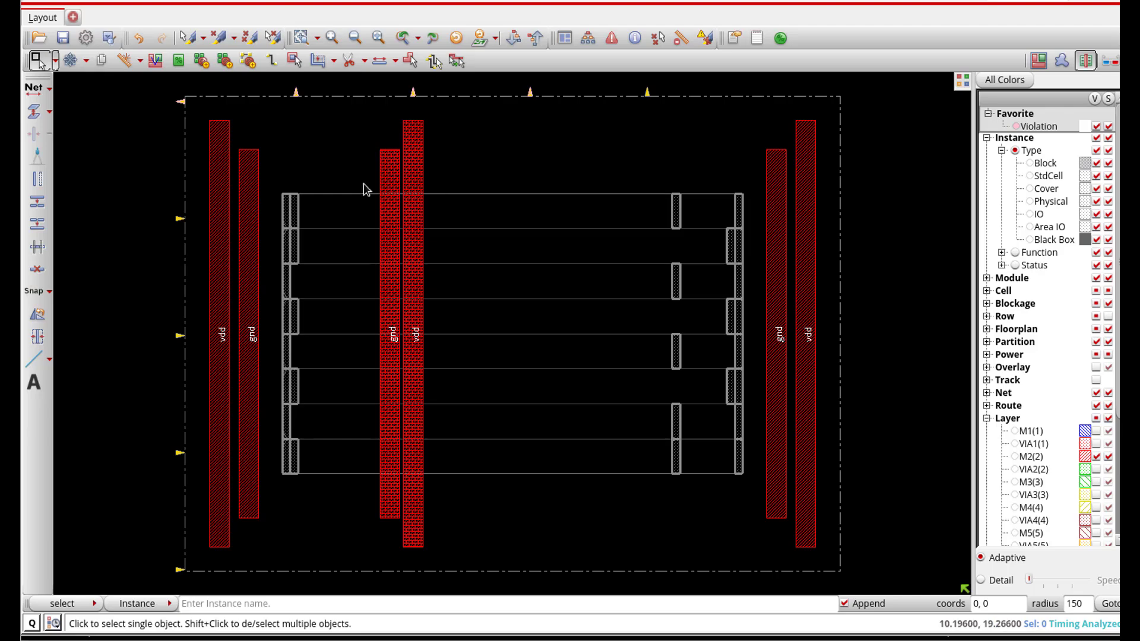
{"action": "left_click_drag", "start_coordinate": [346, 162], "coordinate": [472, 249]}
{"action": "left_click_drag", "start_coordinate": [305, 175], "coordinate": [694, 404]}
{"action": "scroll", "coordinate": [558, 363], "scroll_direction": "down", "scroll_amount": 1}
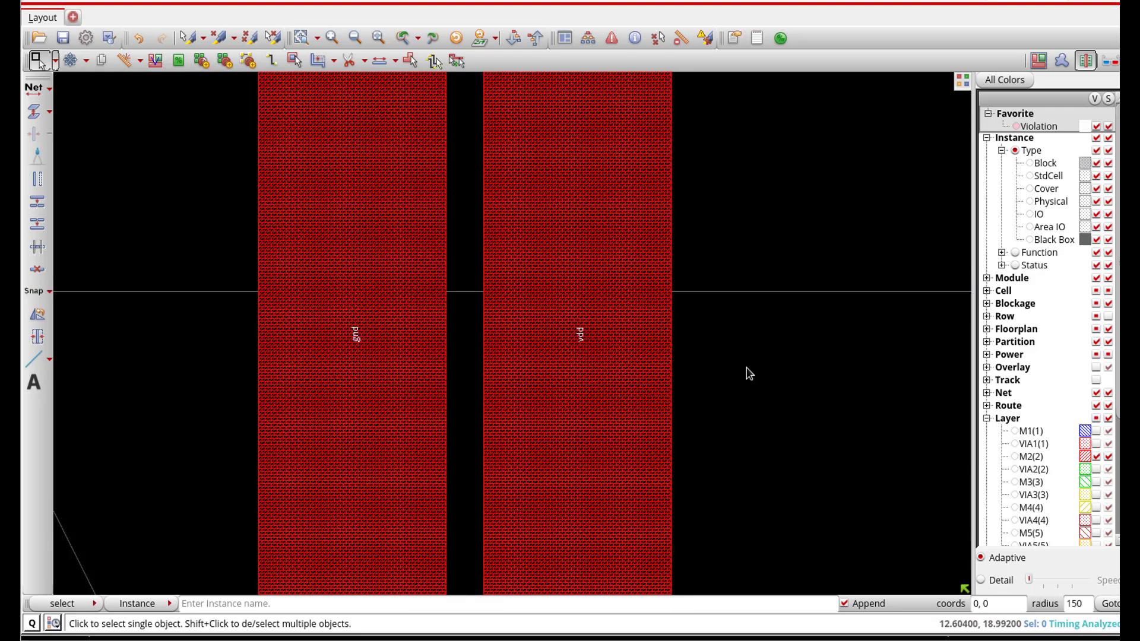
{"action": "key", "text": "f"}
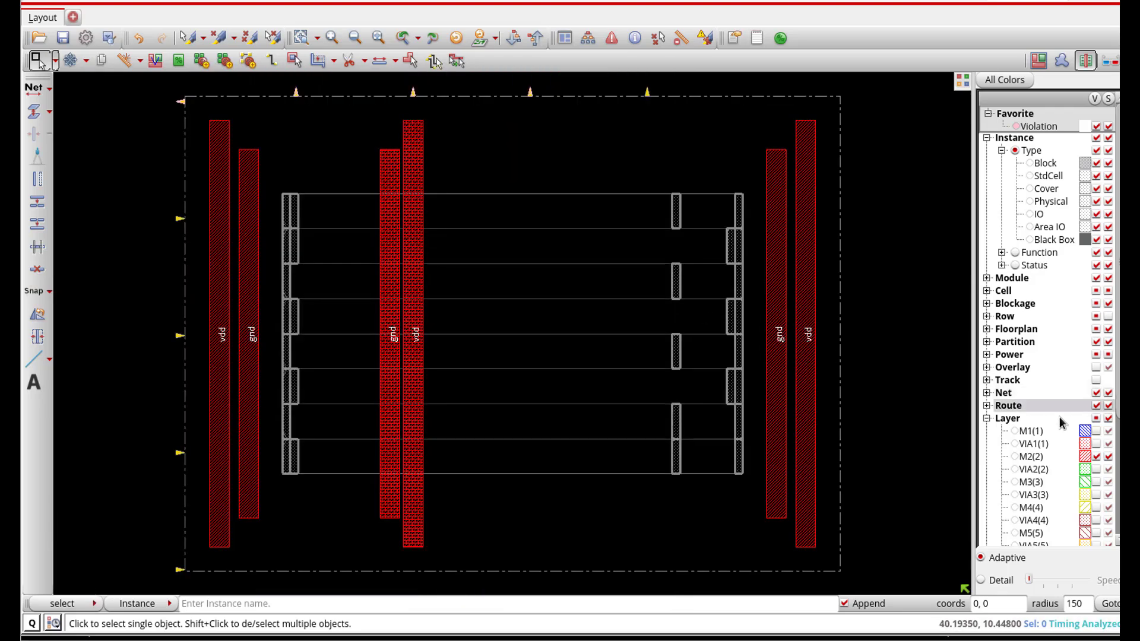
- Toggle the visibility of layer M2 and of the routing blockages off and back on to check the blockages
{"action": "left_click", "coordinate": [1096, 456]}
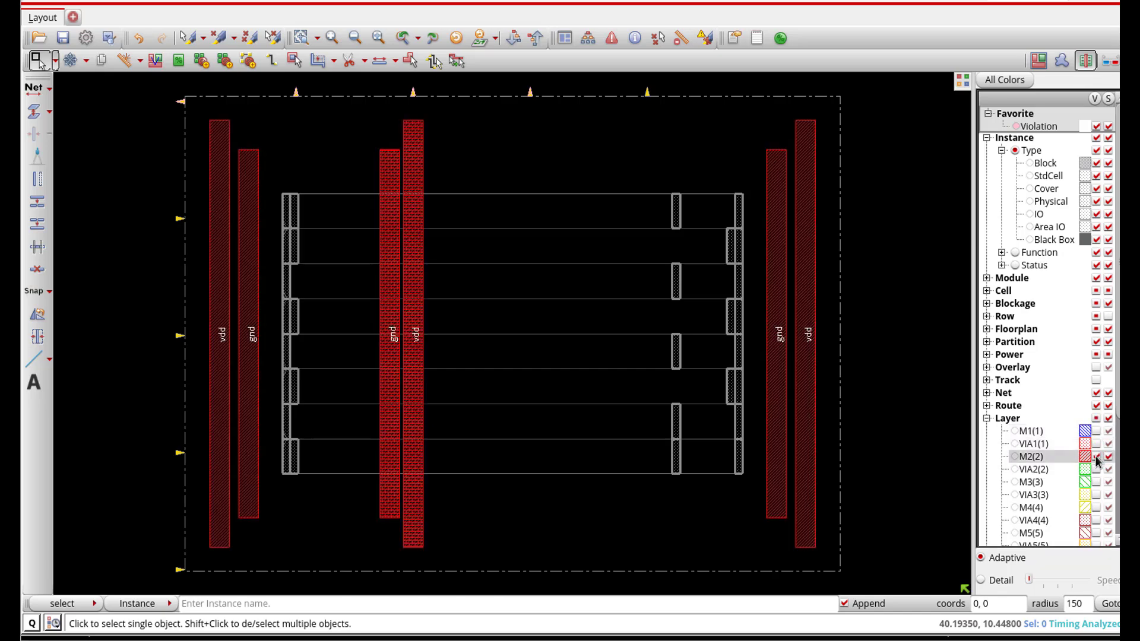
{"action": "left_click", "coordinate": [1096, 456]}
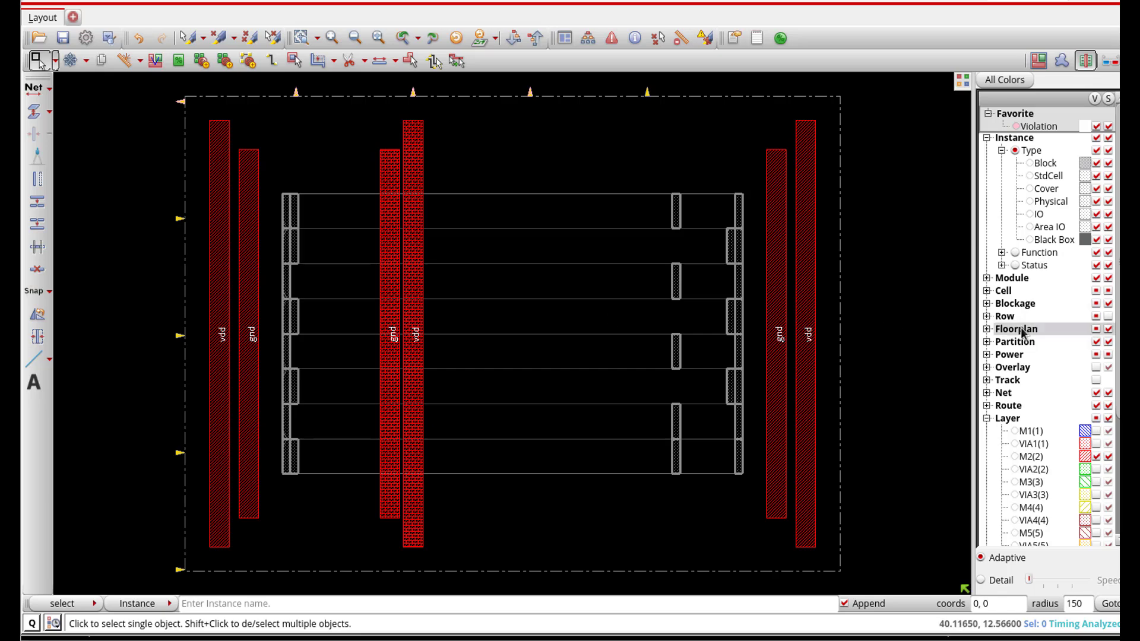
{"action": "left_click", "coordinate": [986, 304]}
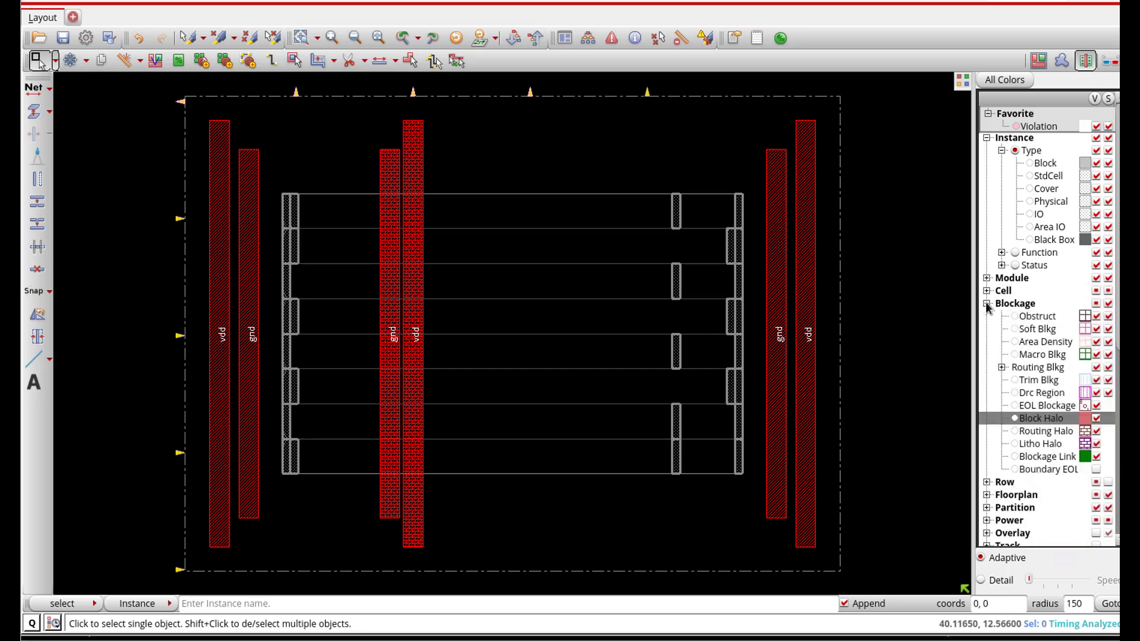
{"action": "left_click", "coordinate": [1097, 368]}
{"action": "left_click", "coordinate": [1096, 368]}
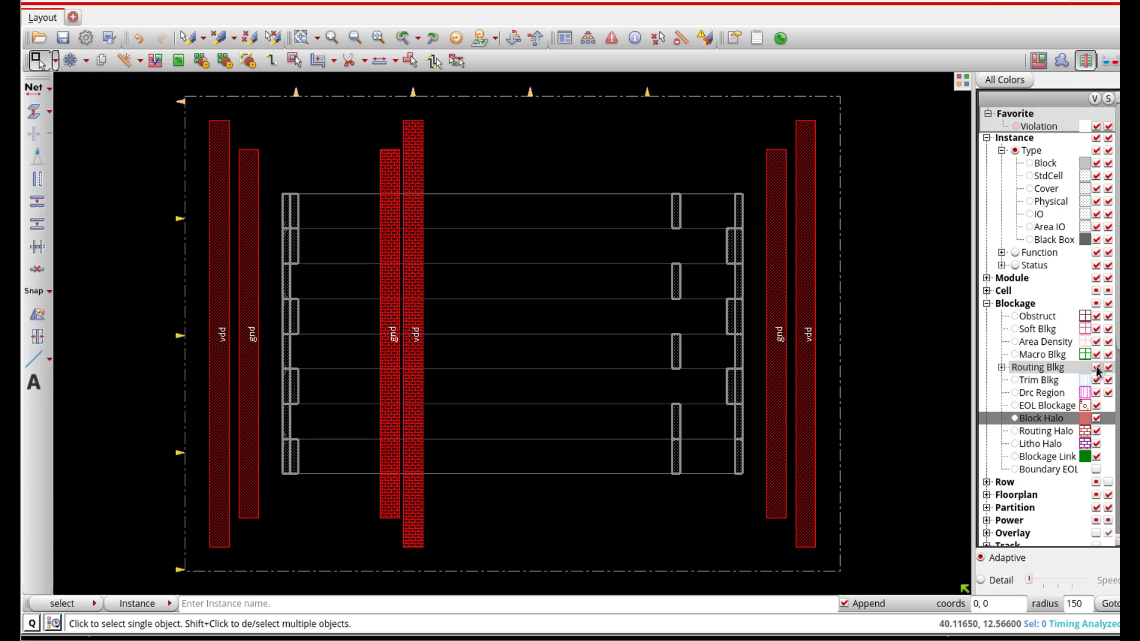
{"action": "left_click", "coordinate": [1097, 368]}
{"action": "left_click", "coordinate": [1097, 368]}
{"action": "left_click", "coordinate": [987, 303]}
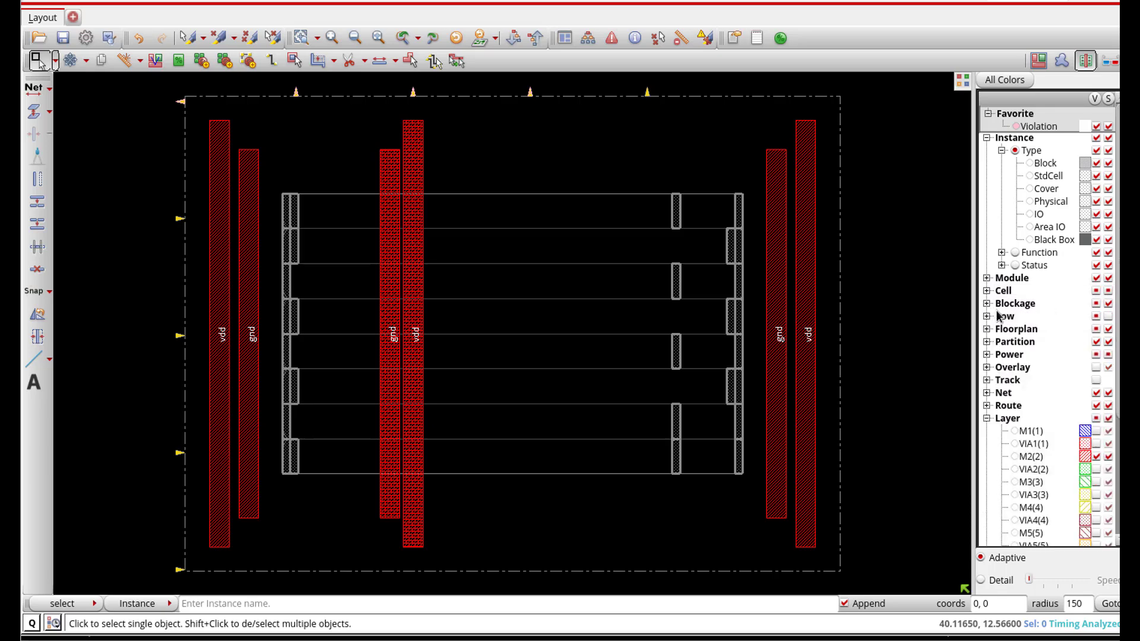
- Hide all routes to view the M2 blockages alone, and show the routes again
{"action": "left_click", "coordinate": [987, 405]}
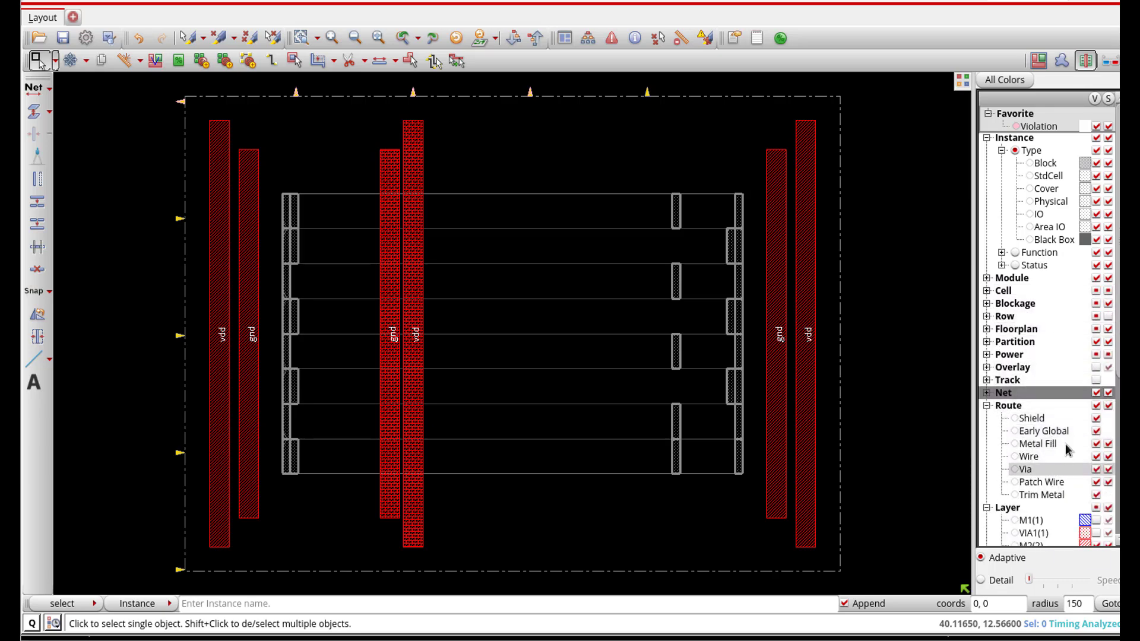
{"action": "left_click", "coordinate": [1096, 406]}
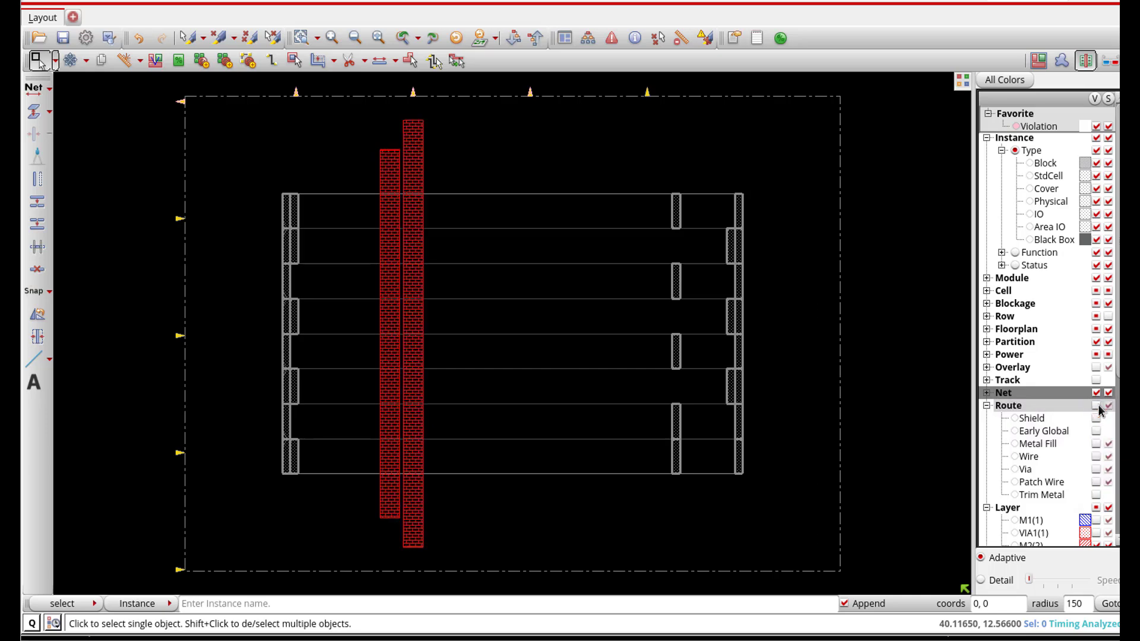
{"action": "left_click", "coordinate": [1097, 406]}
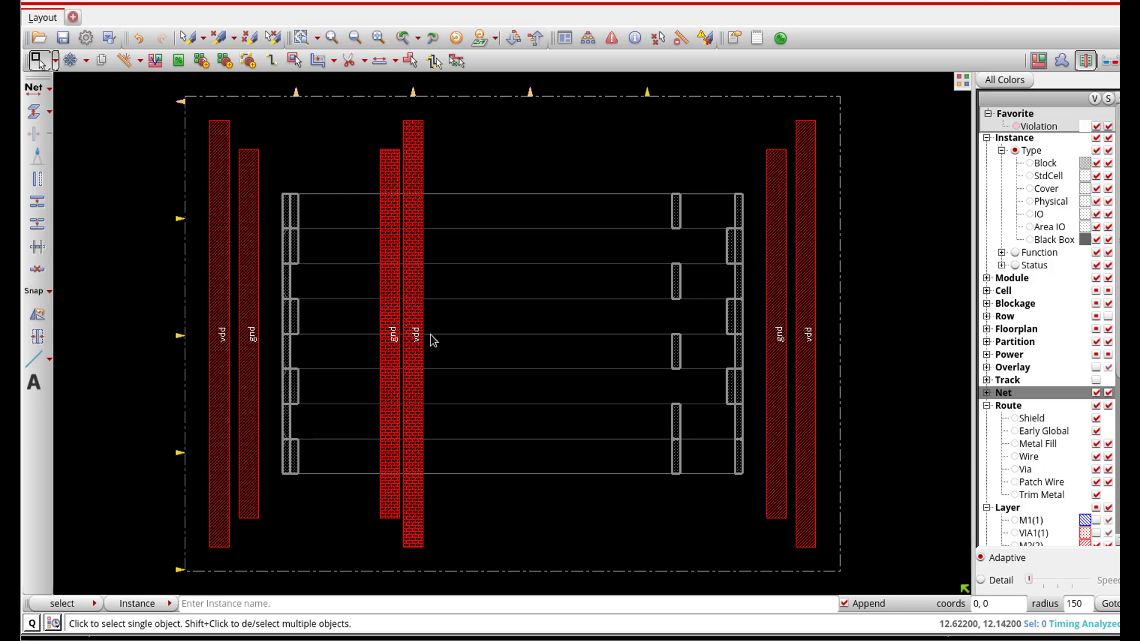
- Copy get_db -category place * from innovus.tcl, run it in the Innovus console and look through the placement attributes
{"action": "key", "text": "alt+Tab"}
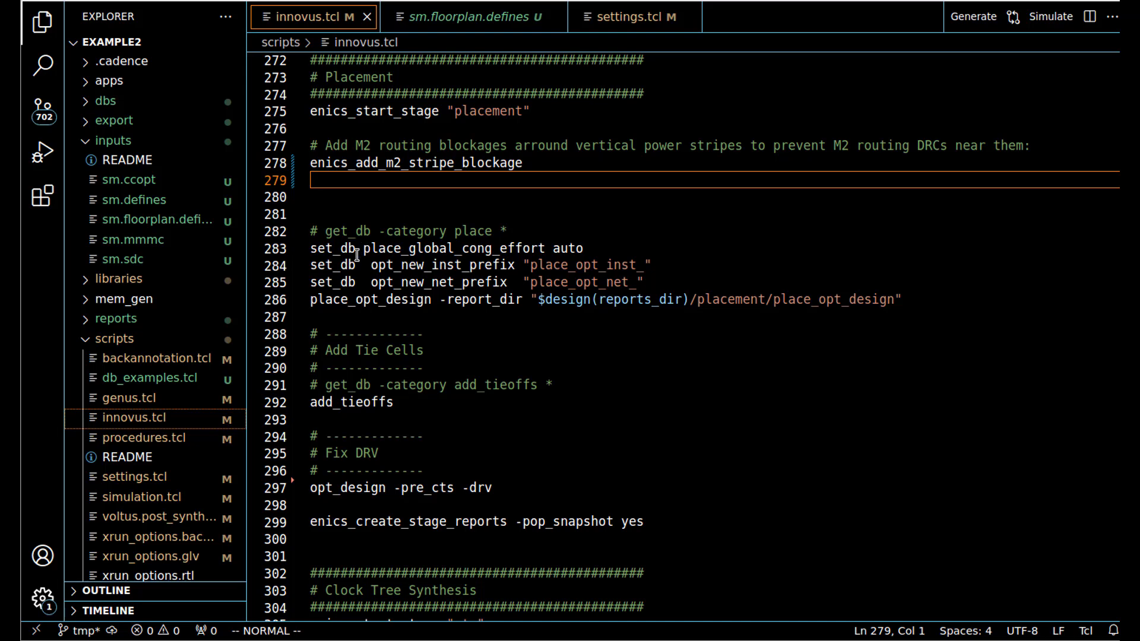
{"action": "left_click_drag", "start_coordinate": [325, 232], "coordinate": [511, 232]}
{"action": "key", "text": "ctrl+c"}
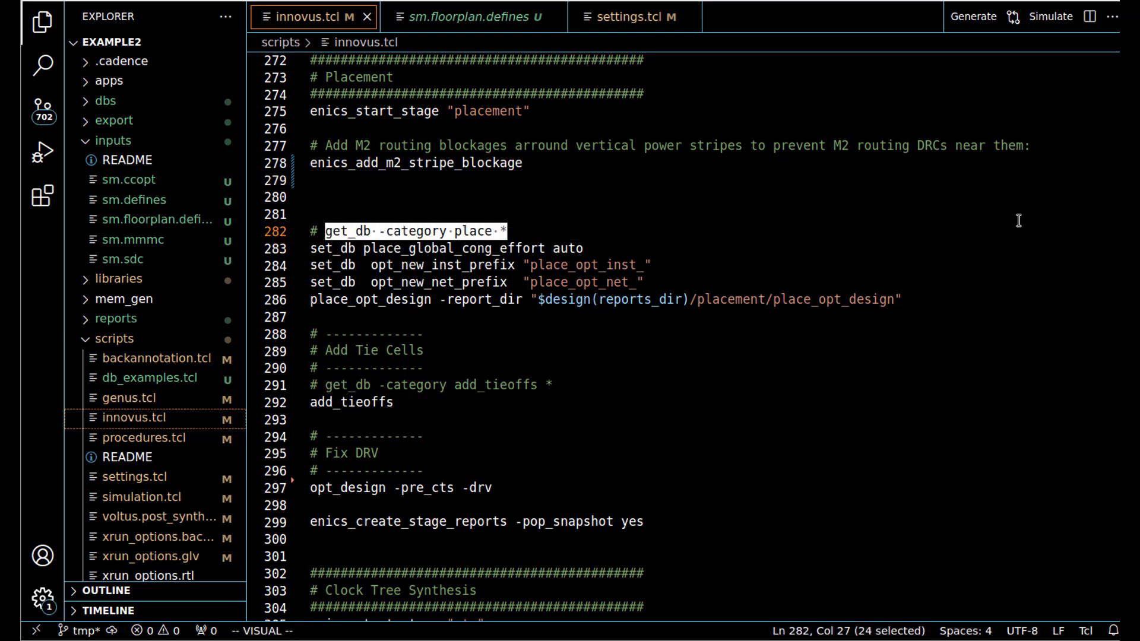
{"action": "key", "text": "alt+Tab"}
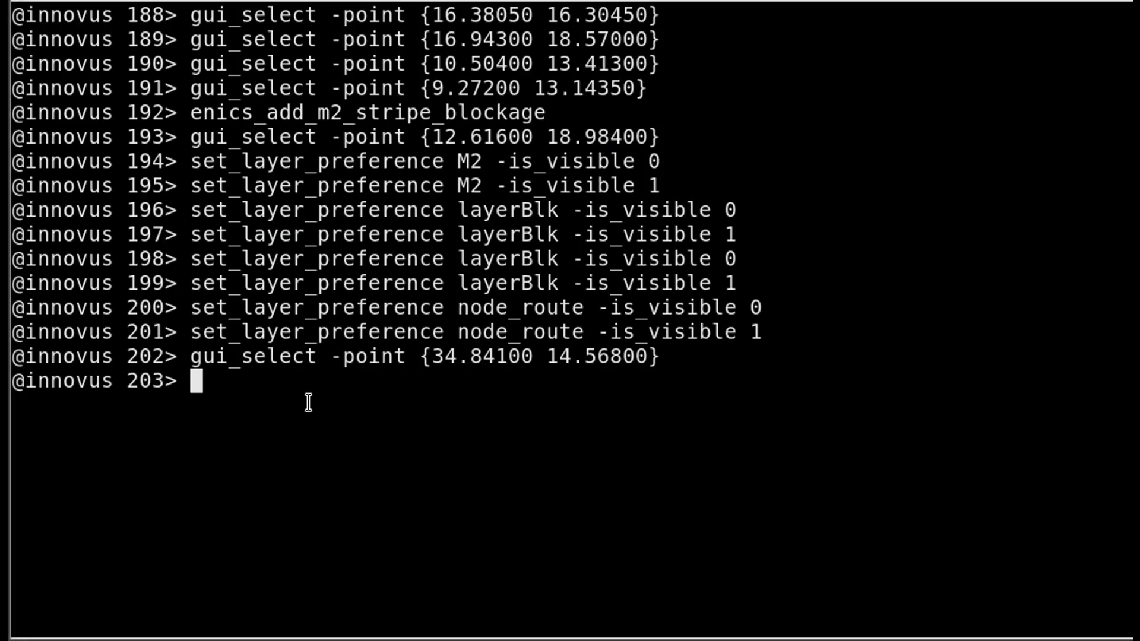
{"action": "middle_click", "coordinate": [308, 401]}
{"action": "key", "text": "Return"}
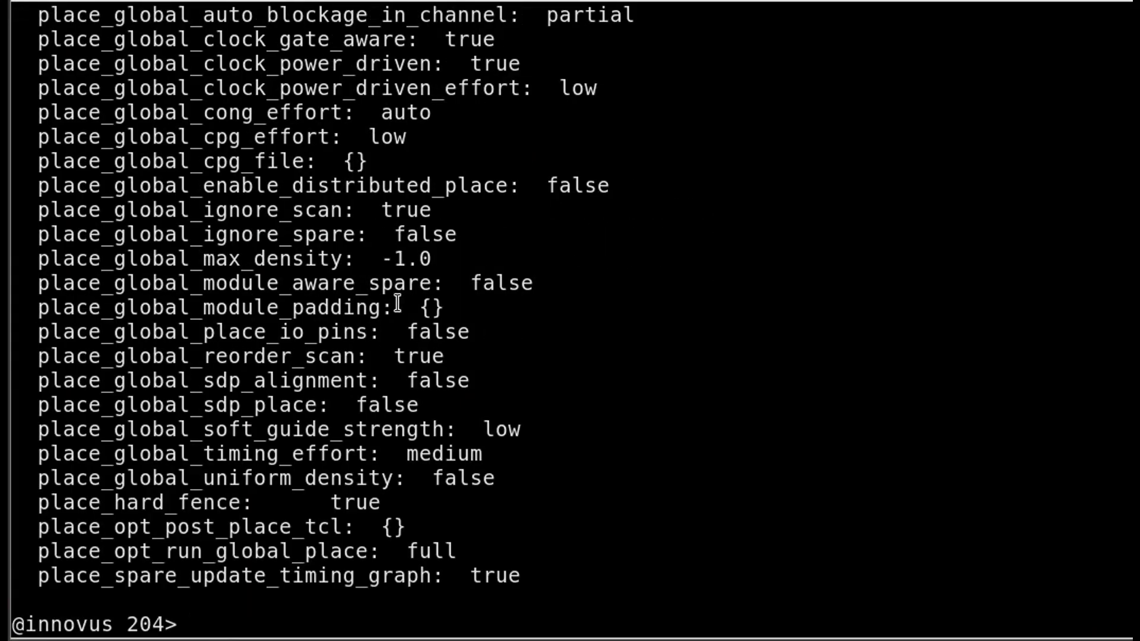
{"action": "scroll", "coordinate": [390, 307], "scroll_direction": "up", "scroll_amount": 1}
{"action": "scroll", "coordinate": [390, 307], "scroll_direction": "up", "scroll_amount": 11}
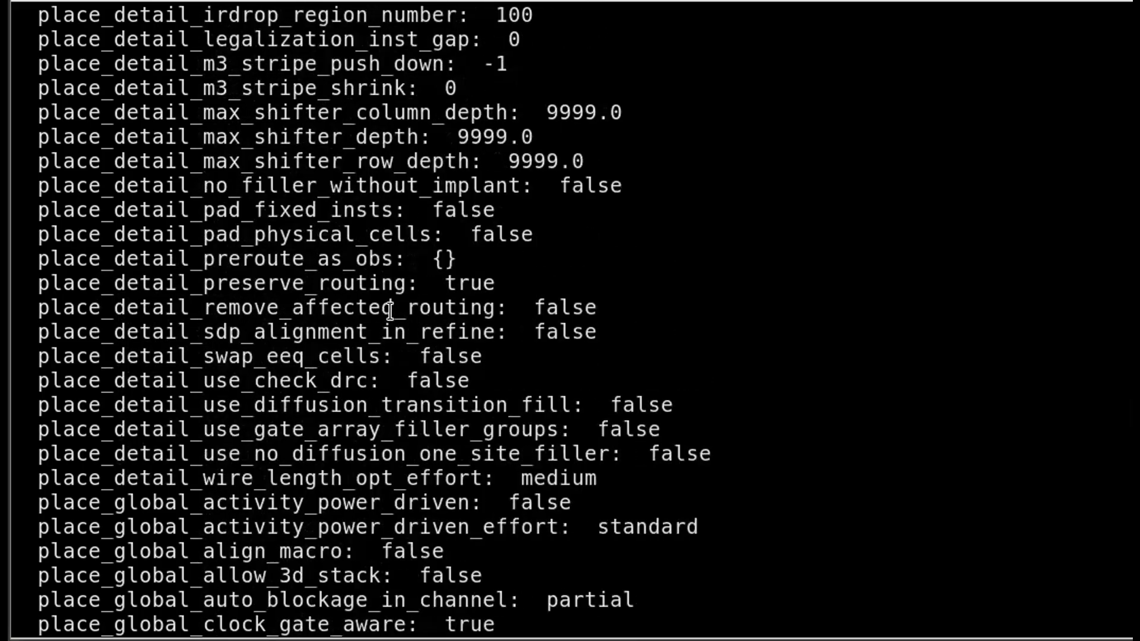
{"action": "scroll", "coordinate": [387, 308], "scroll_direction": "up", "scroll_amount": 4}
{"action": "scroll", "coordinate": [371, 303], "scroll_direction": "down", "scroll_amount": 10}
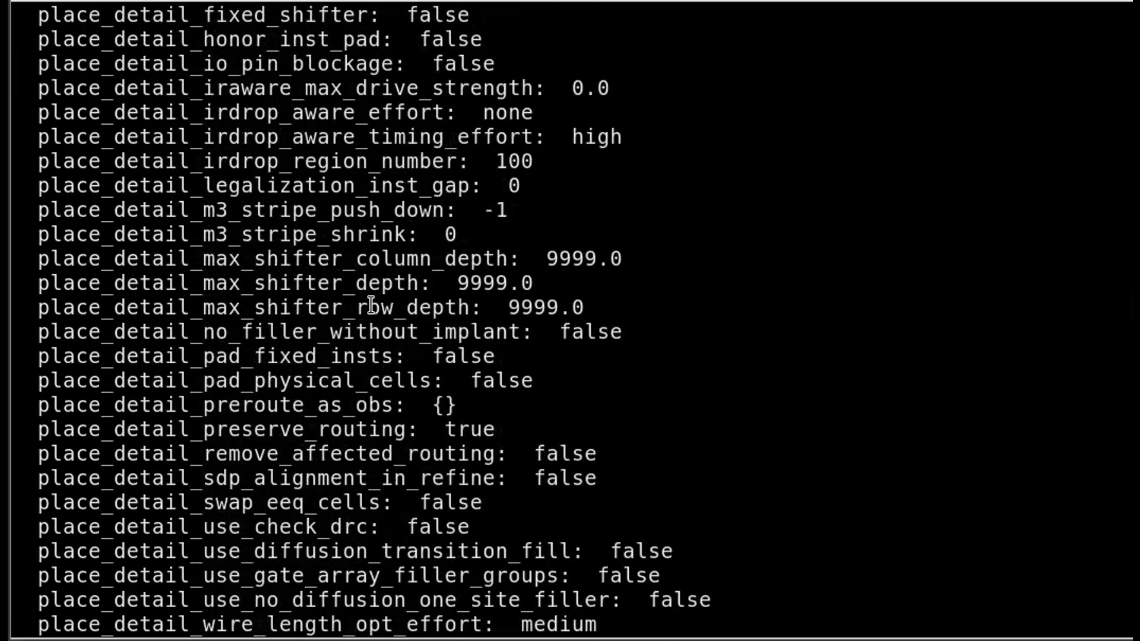
{"action": "scroll", "coordinate": [376, 320], "scroll_direction": "down", "scroll_amount": 6}
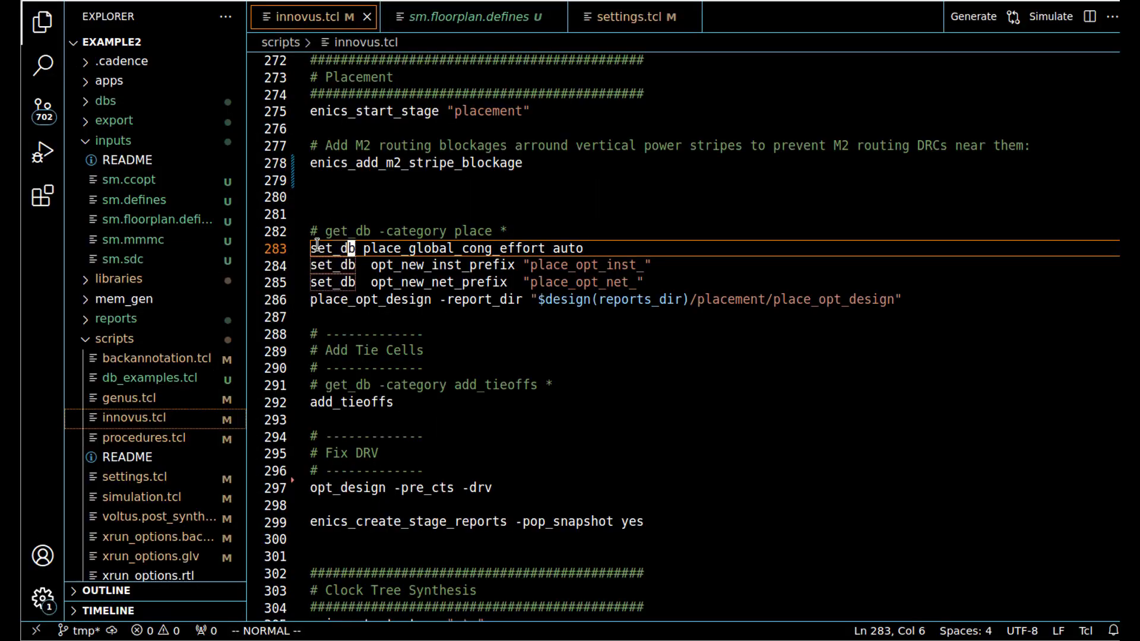
- Run innovus.tcl's set_db lines in the console: place_global_cong_effort auto, opt_new_inst_prefix "place_opt_inst_" and opt_new_net_prefix "place_opt_net_"
{"action": "key", "text": "alt+Tab"}
{"action": "left_click", "coordinate": [317, 250]}
{"action": "key", "text": "v"}
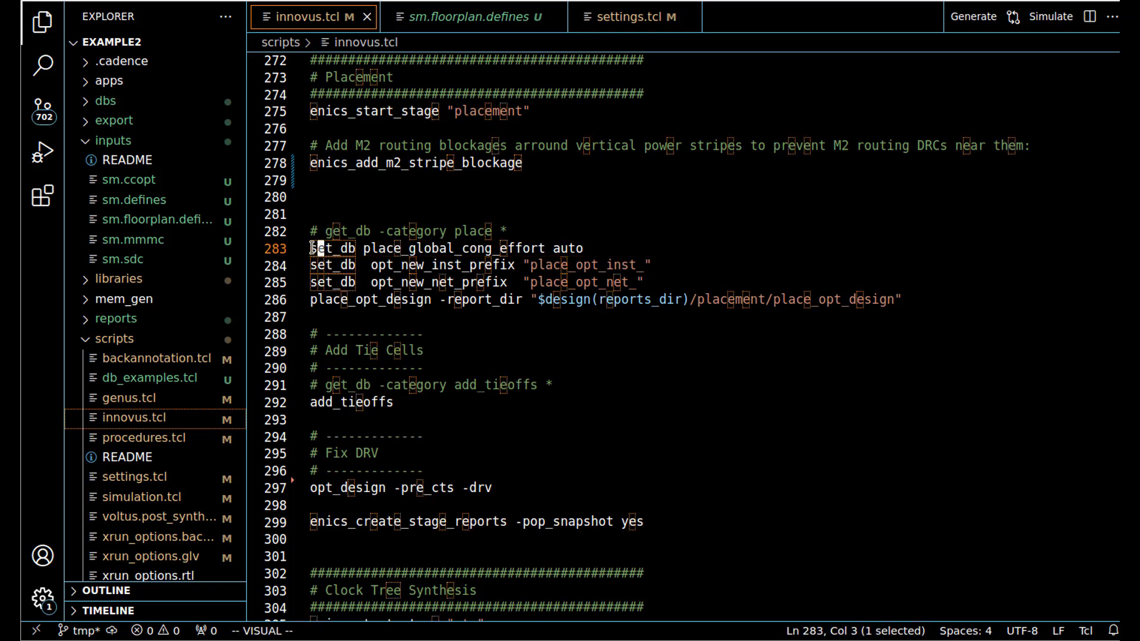
{"action": "left_click_drag", "start_coordinate": [316, 248], "coordinate": [377, 263]}
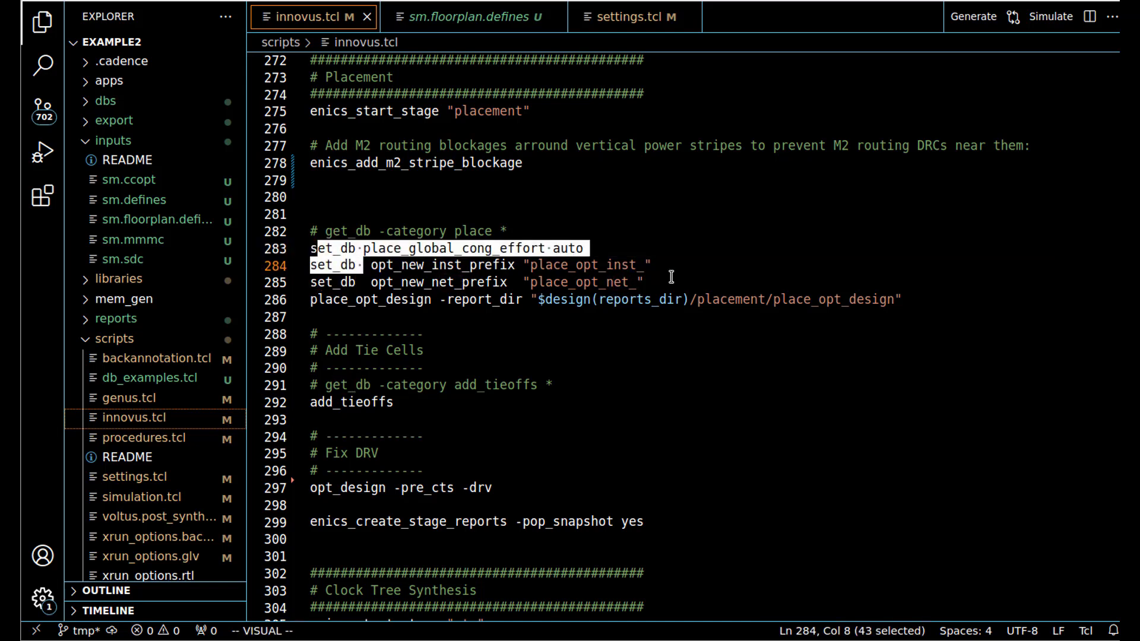
{"action": "left_click_drag", "start_coordinate": [671, 277], "coordinate": [286, 255]}
{"action": "key", "text": "ctrl+c"}
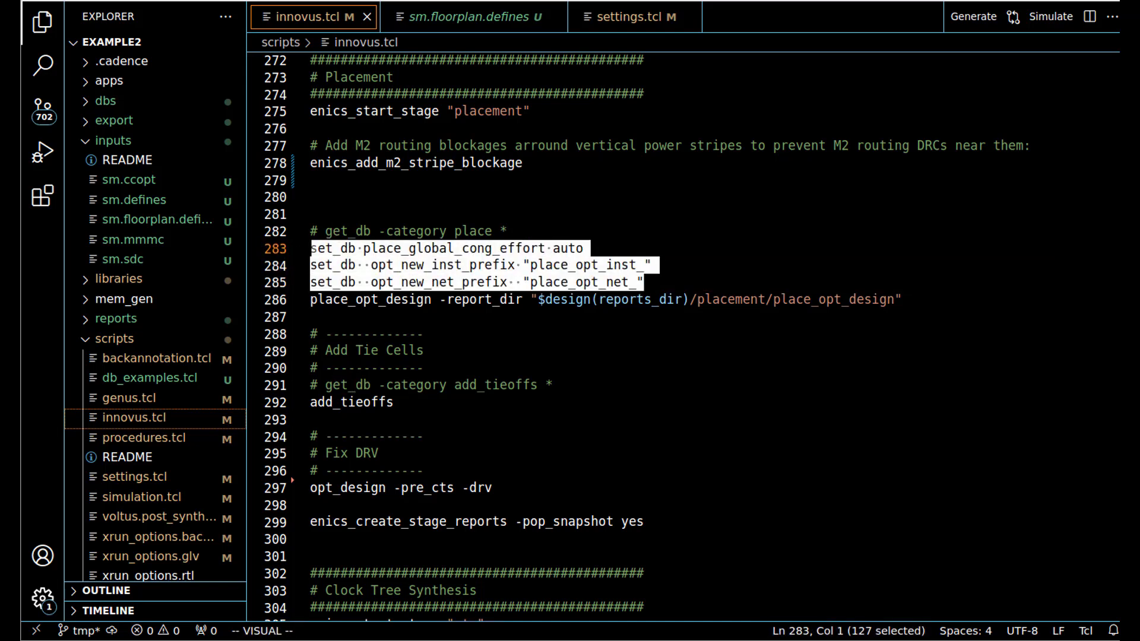
{"action": "key", "text": "alt+Tab"}
{"action": "middle_click", "coordinate": [514, 432]}
{"action": "key", "text": "Return"}
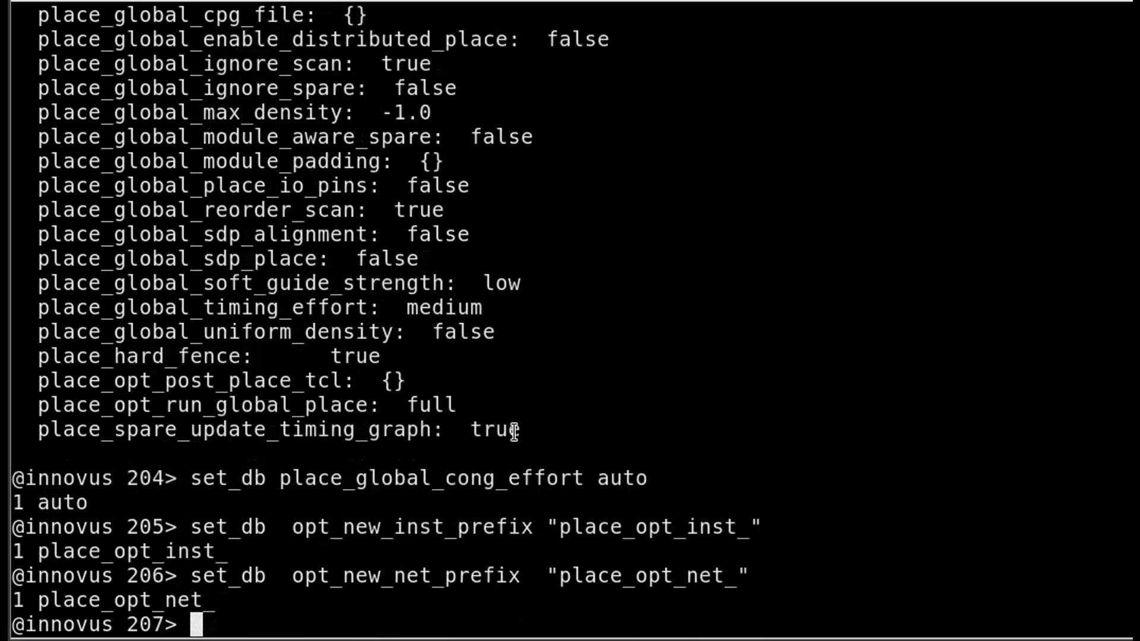
- Run the script line place_opt_design -report_dir "$design(reports_dir)/placement/place_opt_design" in the Innovus console
{"action": "key", "text": "alt+Tab"}
{"action": "triple_click", "coordinate": [399, 299]}
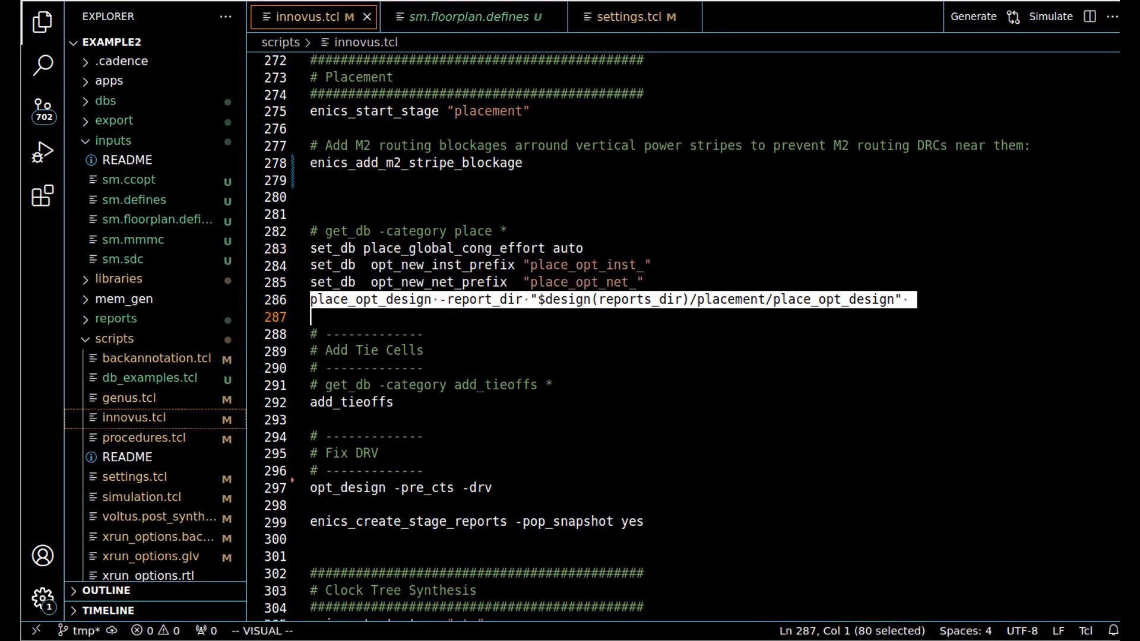
{"action": "key", "text": "alt+Tab"}
{"action": "middle_click", "coordinate": [394, 458]}
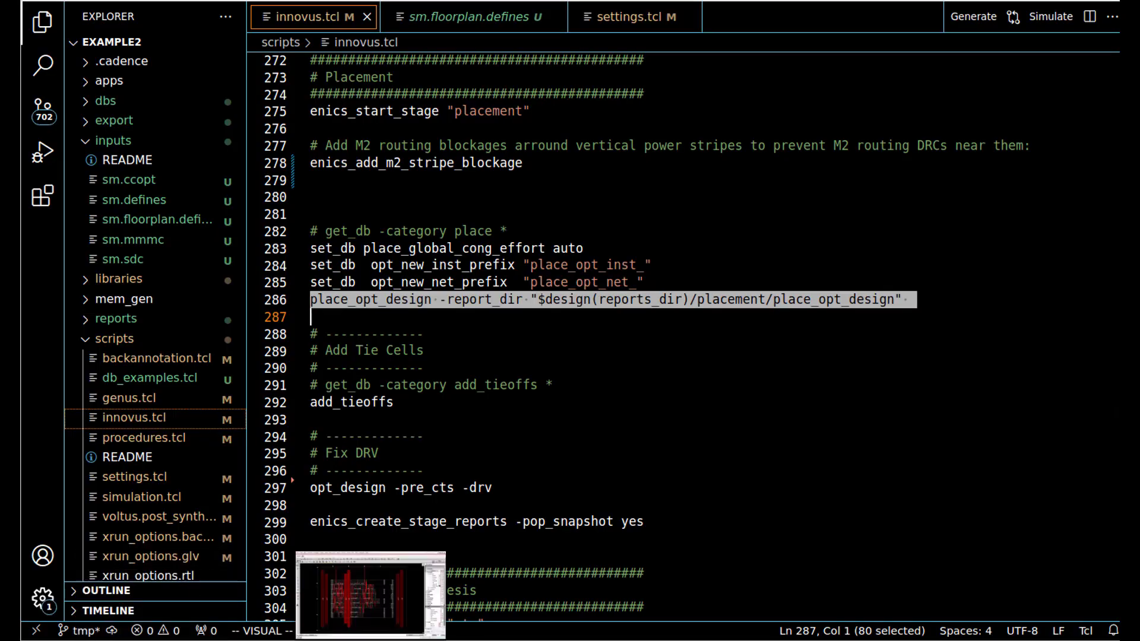
- Switch to the Innovus layout and make all layers visible to view the placed design
{"action": "left_click", "coordinate": [368, 585]}
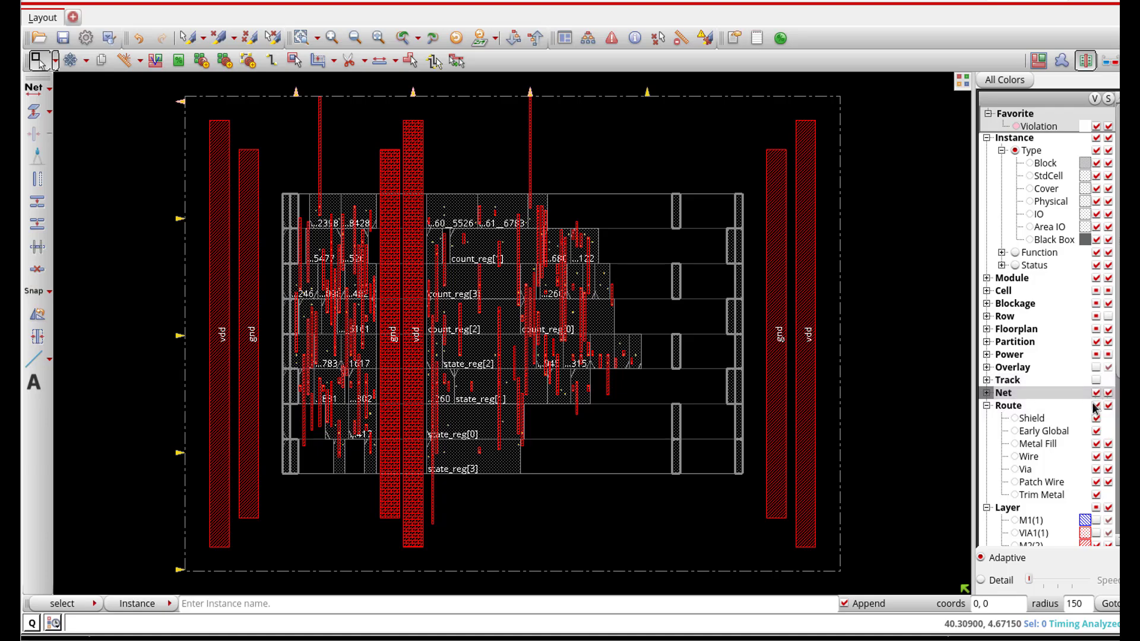
{"action": "left_click", "coordinate": [1096, 508]}
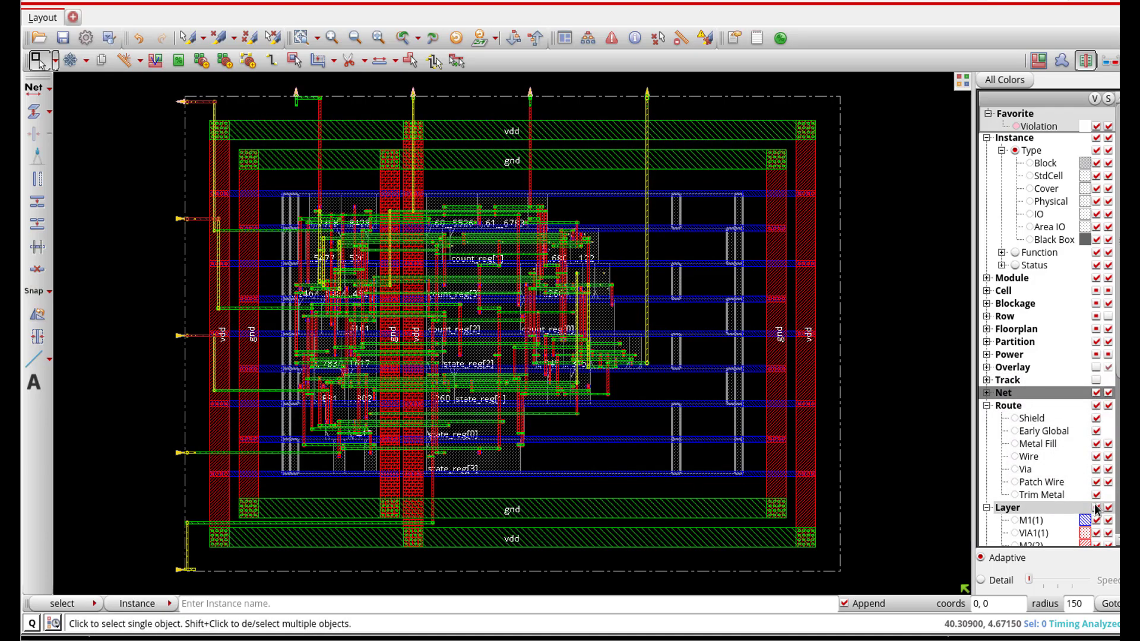
- Hide all layers except M2 and examine the M2 routing around the central gnd and vdd power stripes
{"action": "left_click", "coordinate": [1096, 508]}
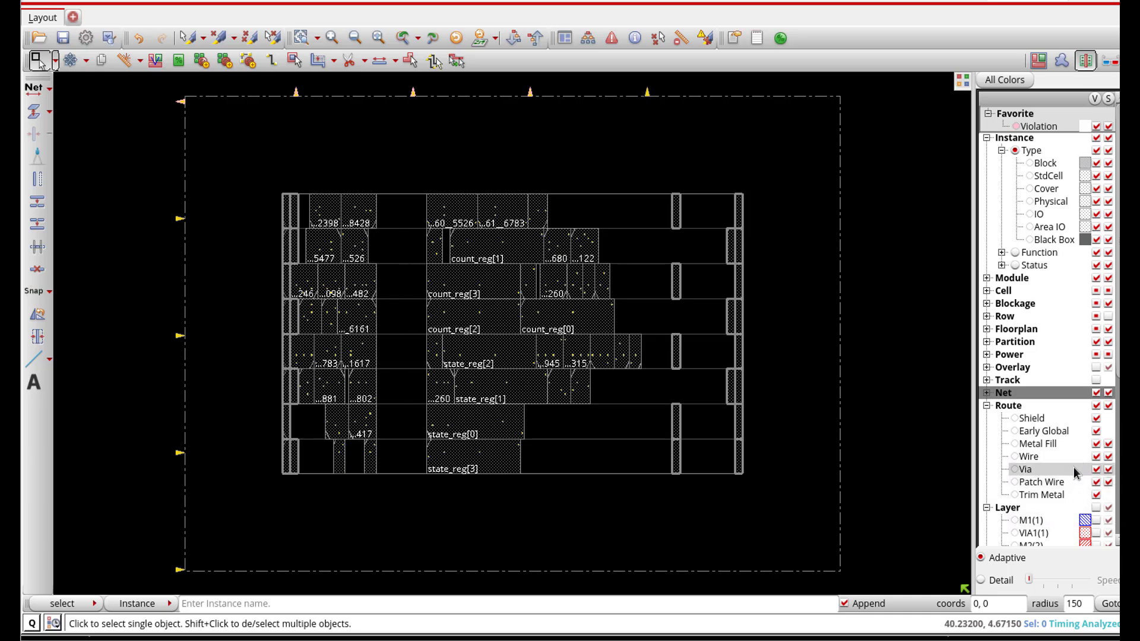
{"action": "scroll", "coordinate": [1073, 466], "scroll_direction": "down", "scroll_amount": 1}
{"action": "left_click", "coordinate": [1096, 509]}
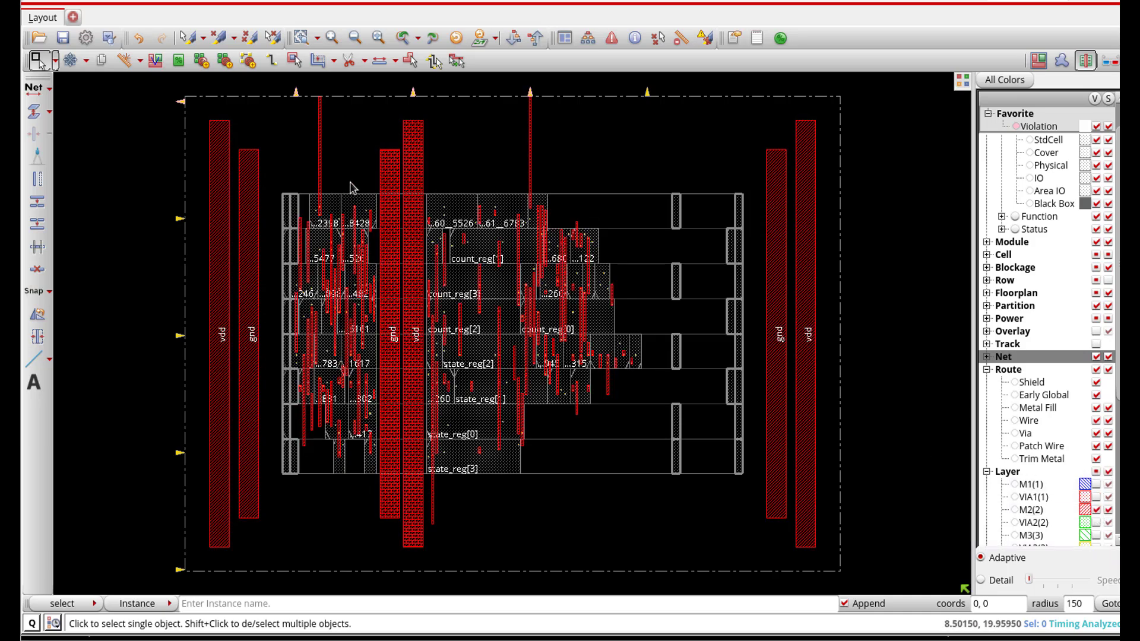
{"action": "right_click_drag", "start_coordinate": [350, 183], "coordinate": [468, 278]}
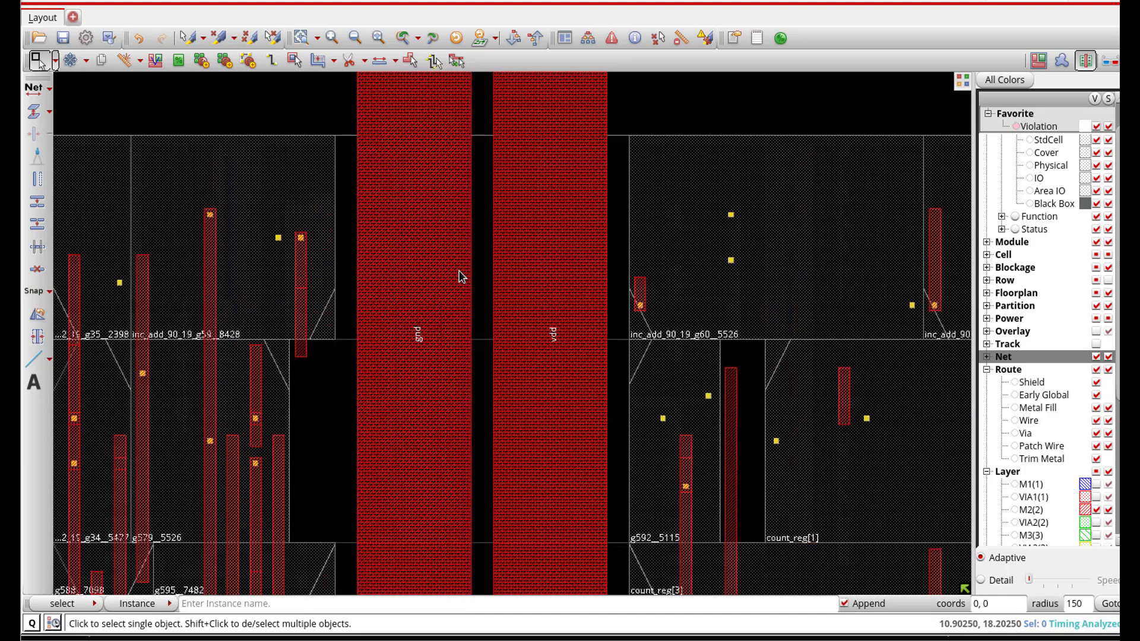
{"action": "scroll", "coordinate": [334, 353], "scroll_direction": "down", "scroll_amount": 1}
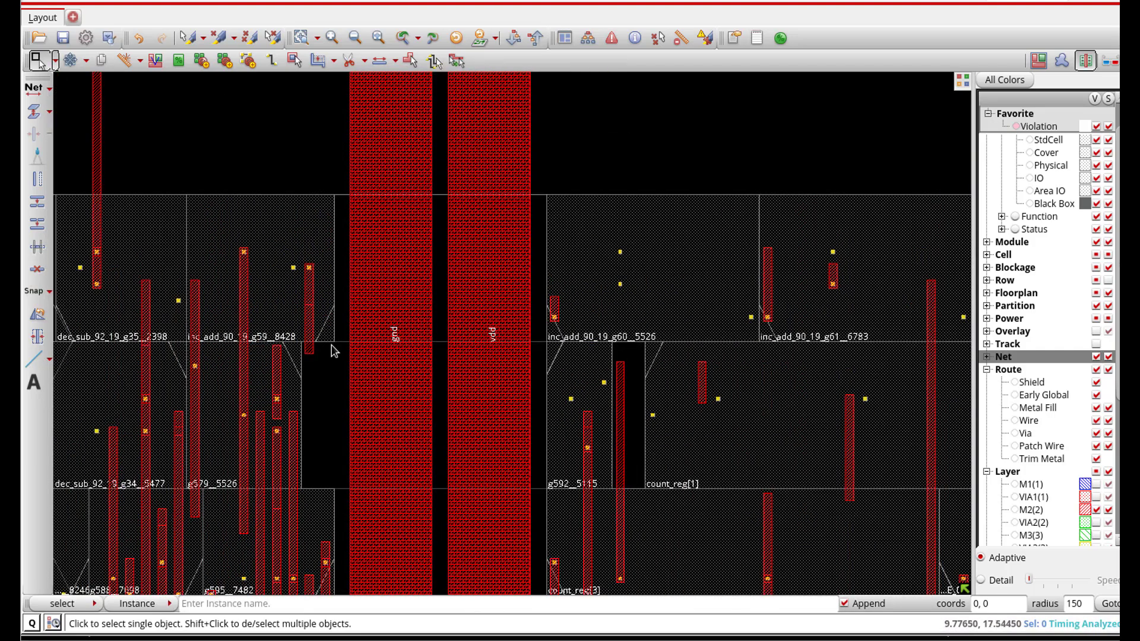
{"action": "scroll", "coordinate": [334, 354], "scroll_direction": "down", "scroll_amount": 1}
- Select placed cells dec_sub_92_19_g35__2398 and count_reg[2], among others, to inspect their connection flylines and instance names
{"action": "left_click", "coordinate": [178, 287]}
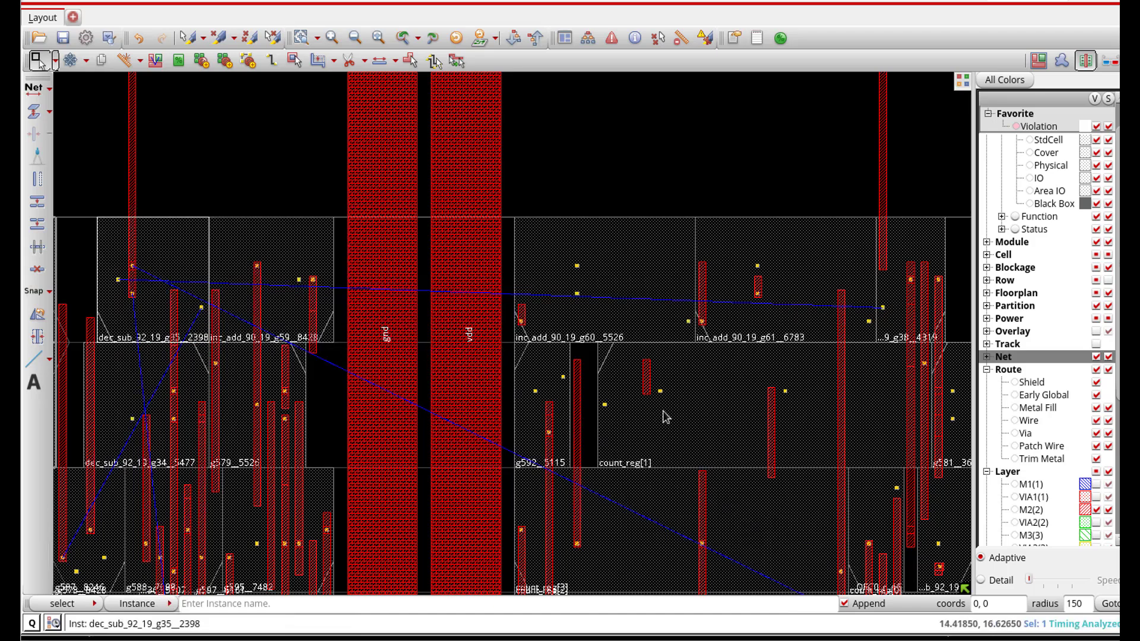
{"action": "left_click", "coordinate": [679, 425]}
{"action": "scroll", "coordinate": [680, 421], "scroll_direction": "down", "scroll_amount": 3}
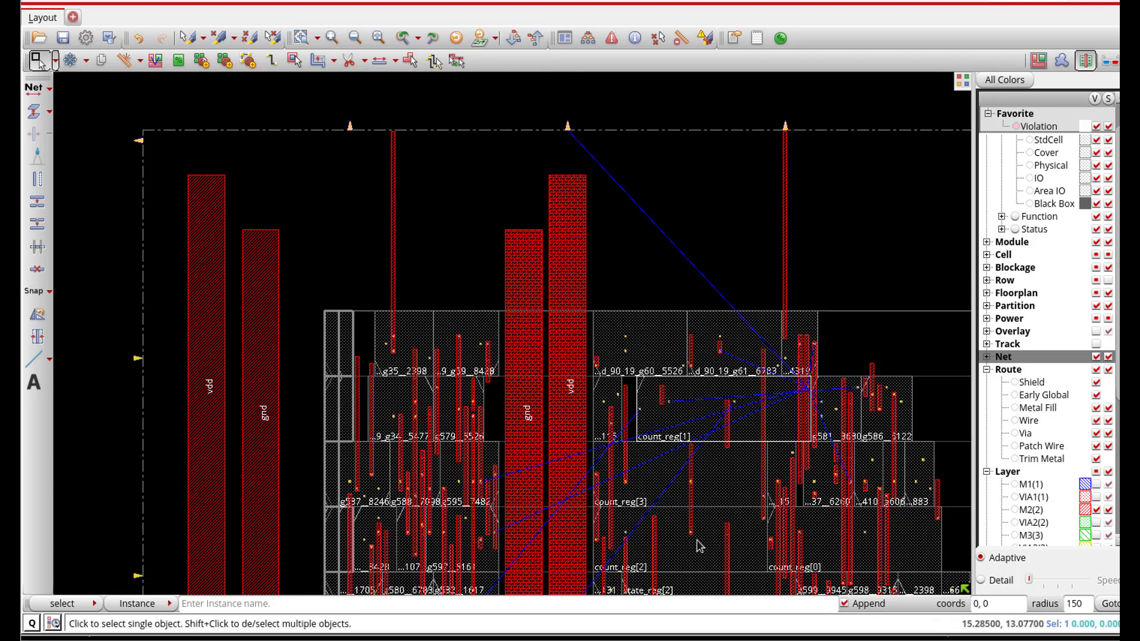
{"action": "left_click", "coordinate": [699, 543]}
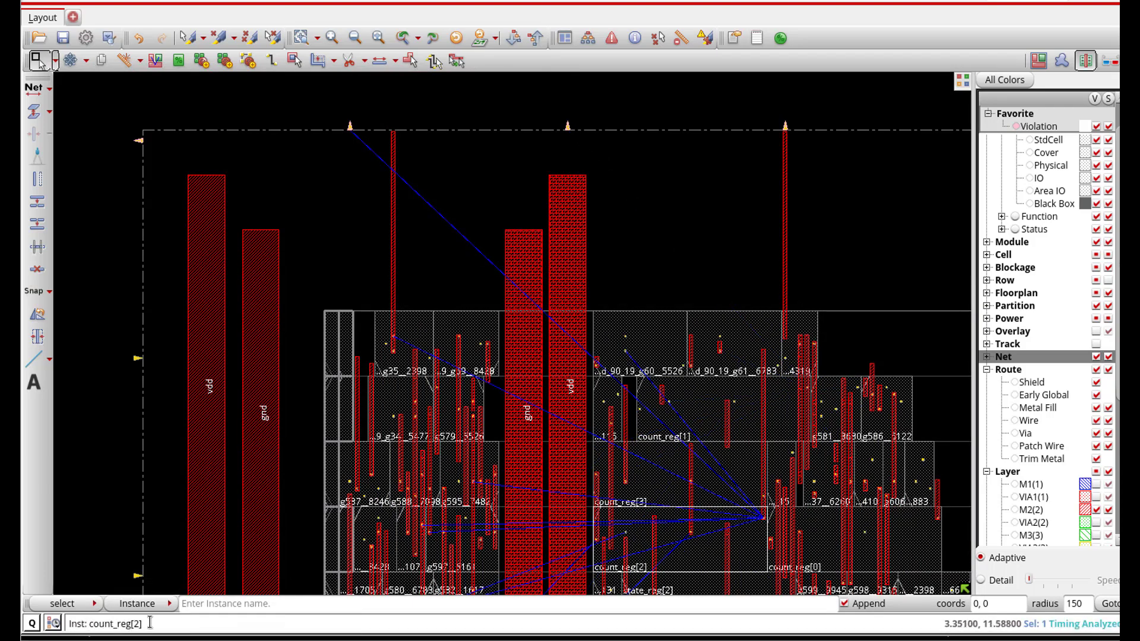
{"action": "left_click_drag", "start_coordinate": [150, 622], "coordinate": [57, 623]}
- Open the Design Browser, list the design's standard cells and expand the first dec_sub cell along with its PG pins
{"action": "left_click", "coordinate": [589, 39]}
{"action": "left_click", "coordinate": [717, 184]}
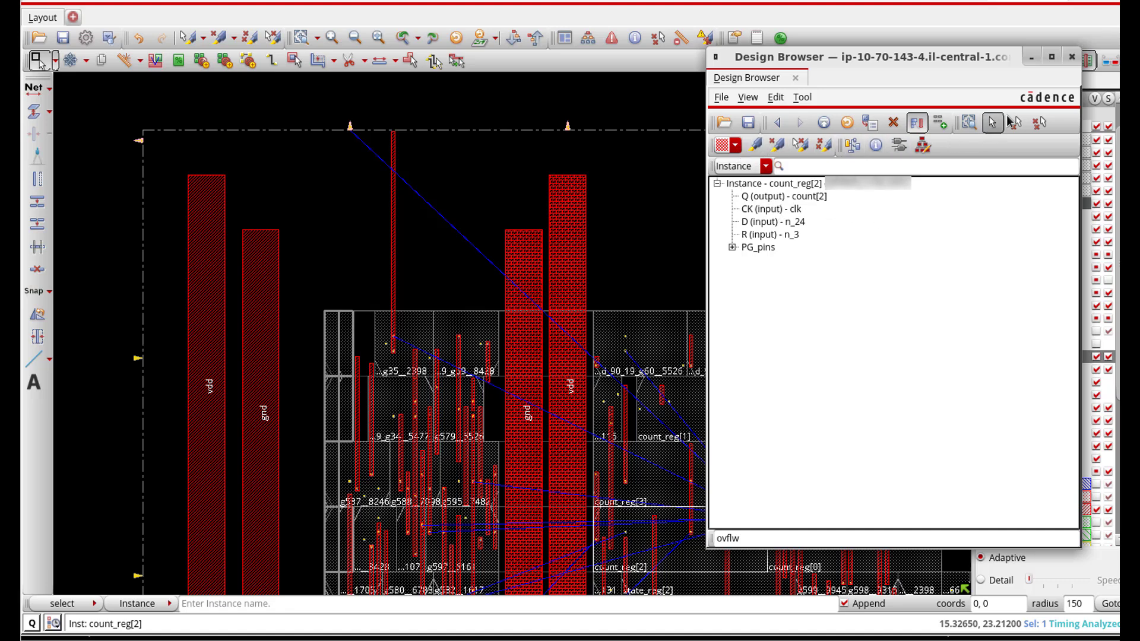
{"action": "left_click", "coordinate": [823, 123]}
{"action": "left_click", "coordinate": [732, 222]}
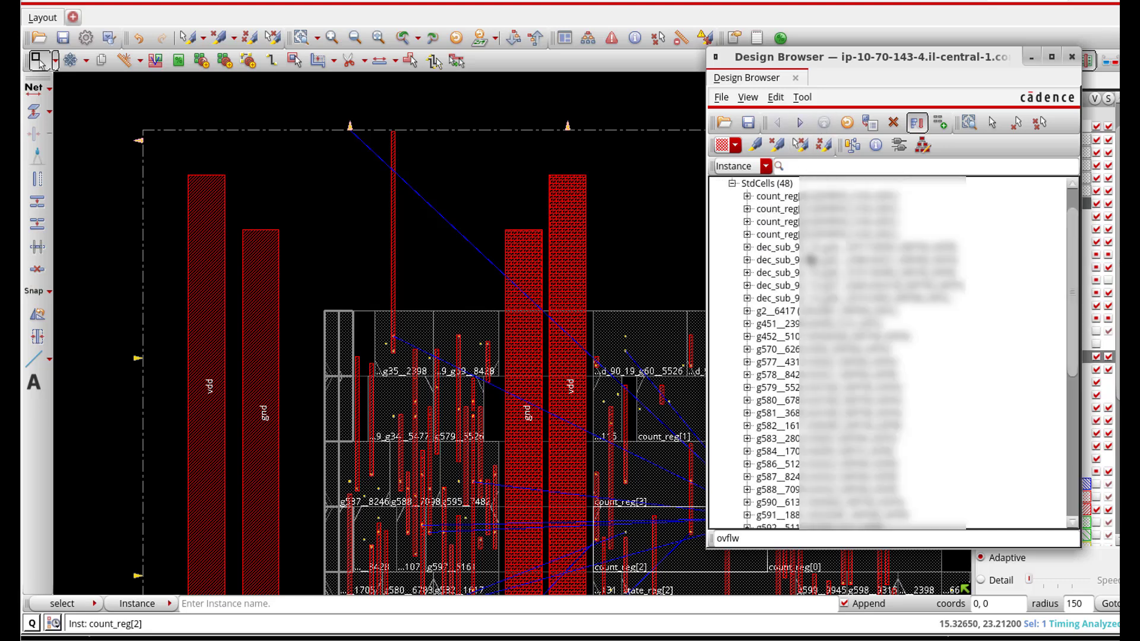
{"action": "left_click", "coordinate": [746, 248]}
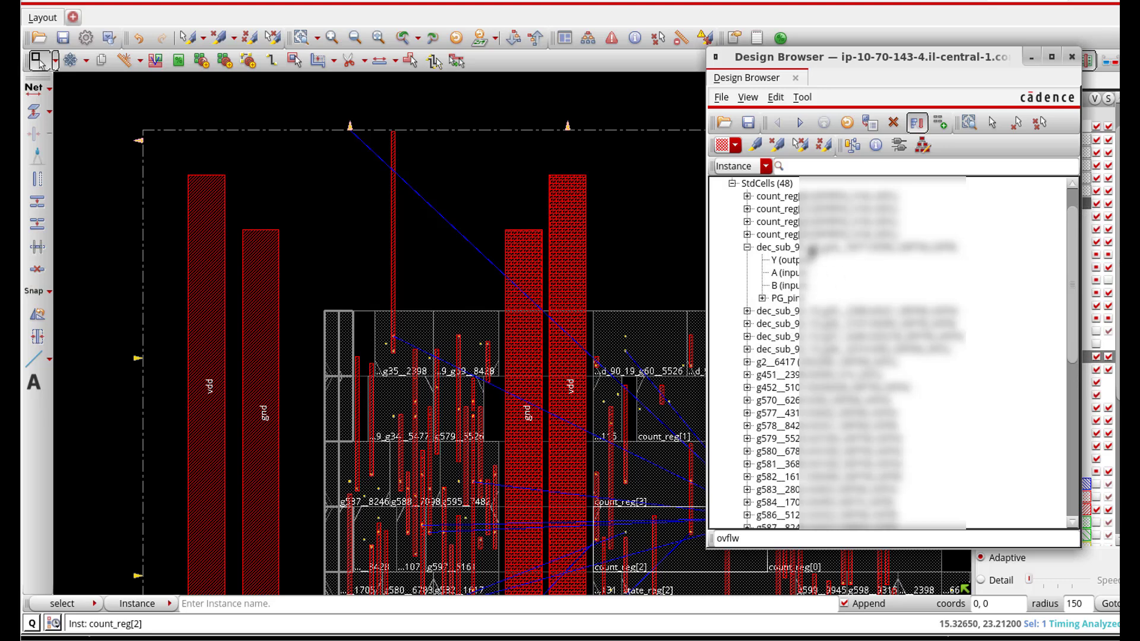
{"action": "left_click", "coordinate": [762, 298]}
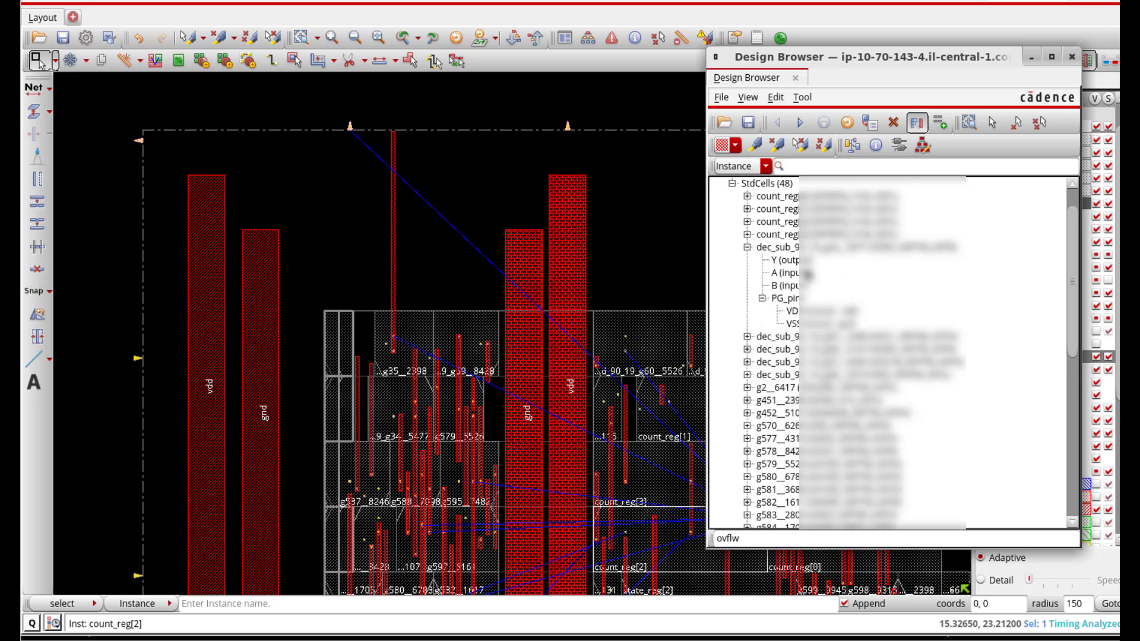
- Inspect the net on output Y of dec_sub_92_19_g34__5477, return to the parent level and close the Design Browser
{"action": "left_click", "coordinate": [796, 261]}
{"action": "double_click", "coordinate": [796, 261]}
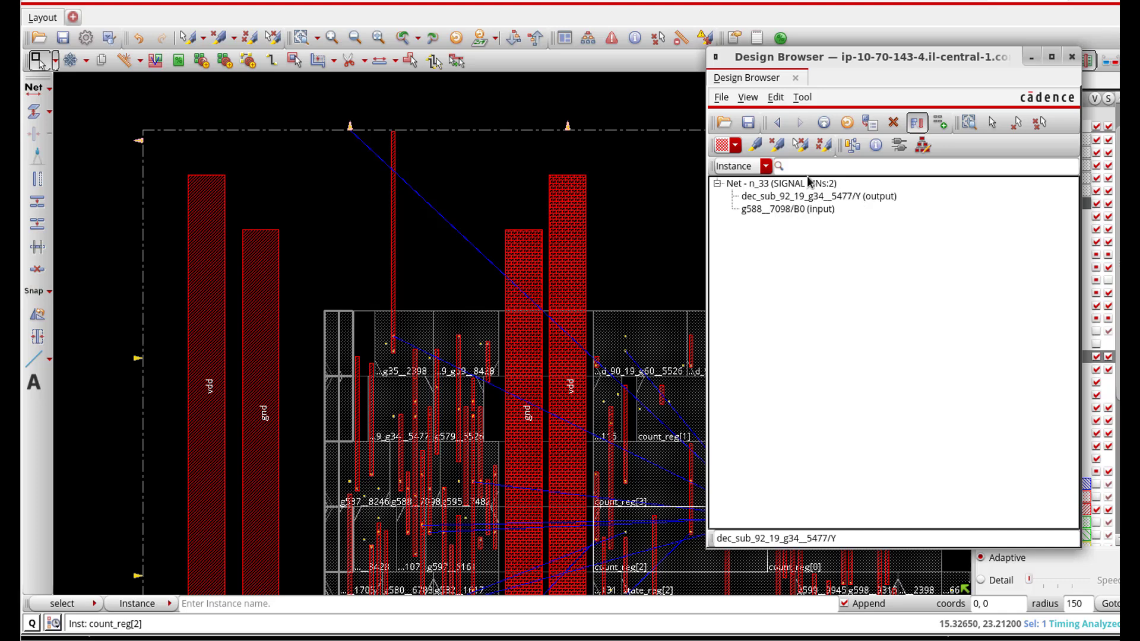
{"action": "left_click", "coordinate": [823, 123]}
{"action": "left_click", "coordinate": [1070, 58]}
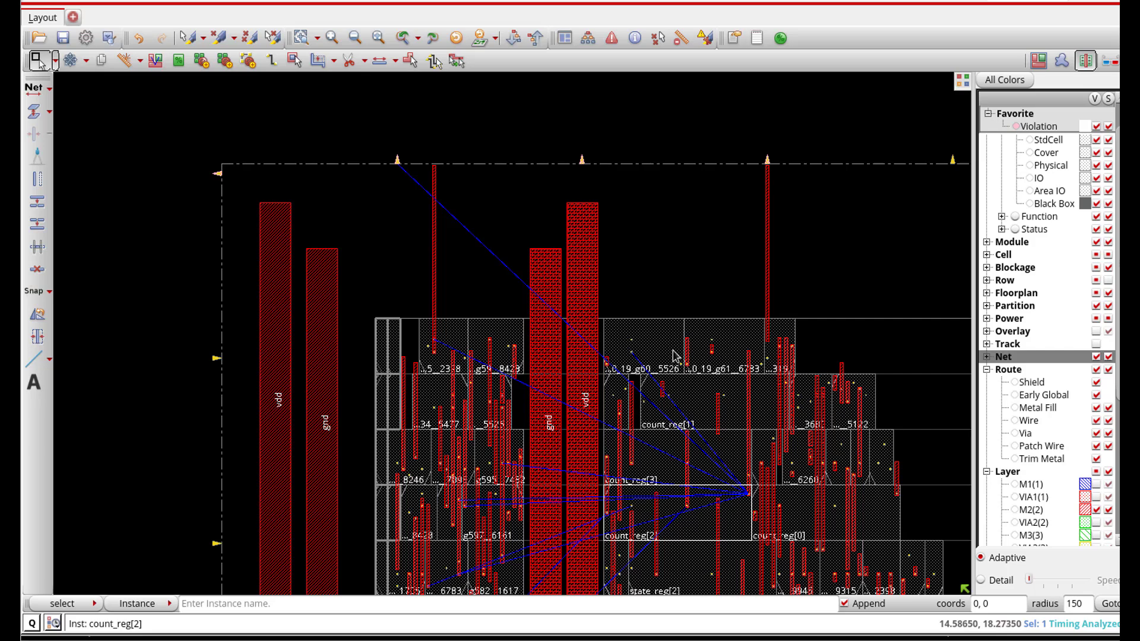
- Clear the cell selection, make all layers visible again and examine the routing crossing the central power stripes
{"action": "key", "text": "f"}
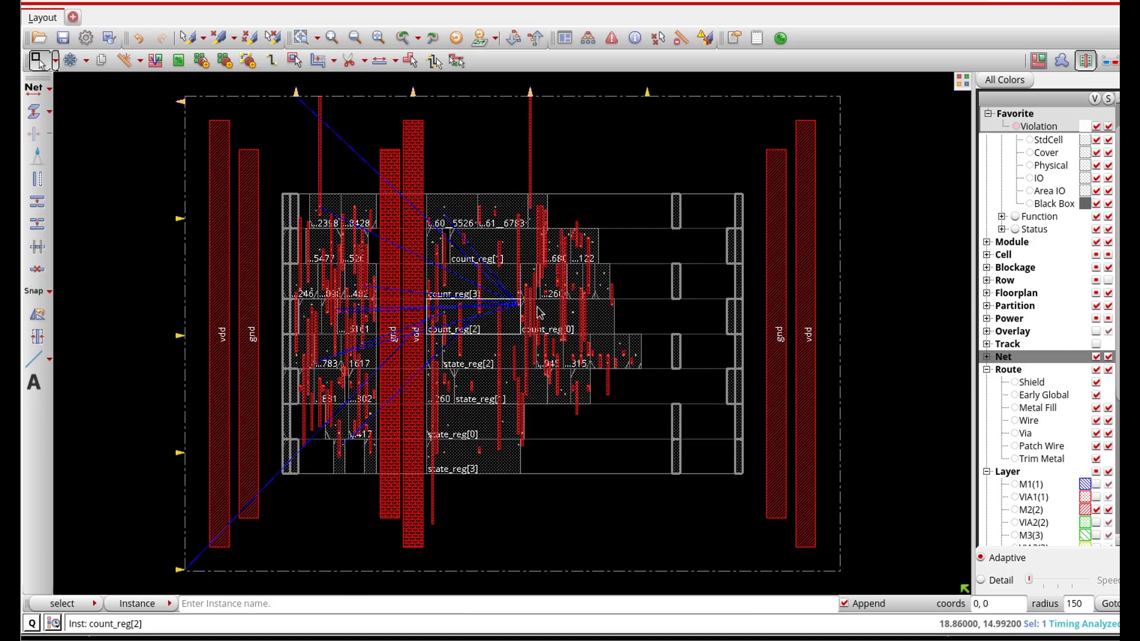
{"action": "left_click", "coordinate": [640, 178]}
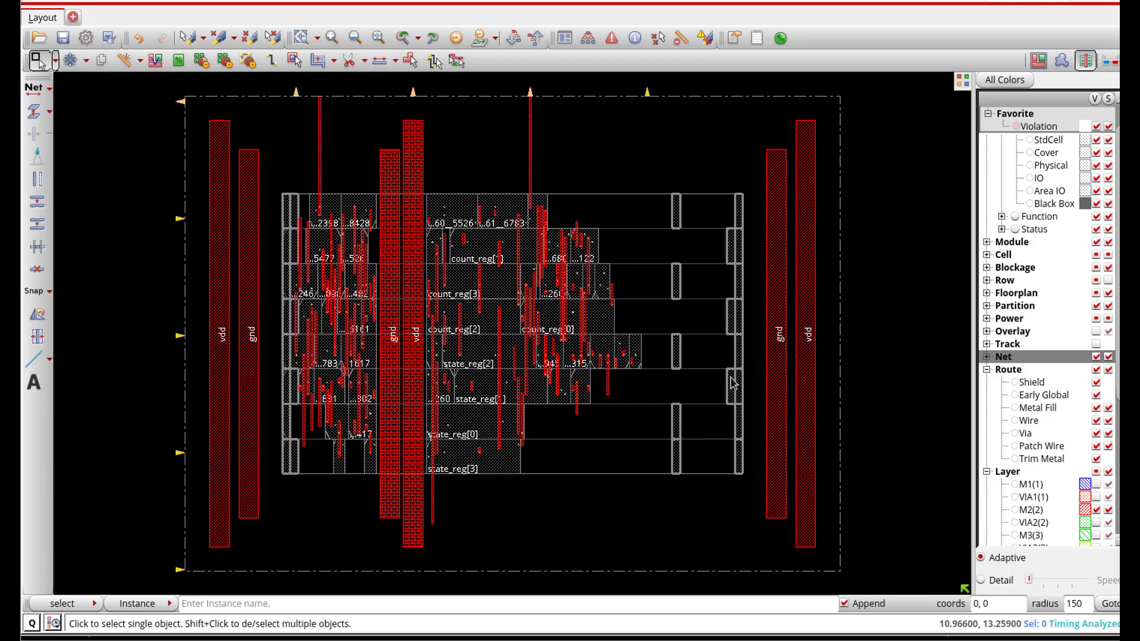
{"action": "left_click", "coordinate": [1096, 471]}
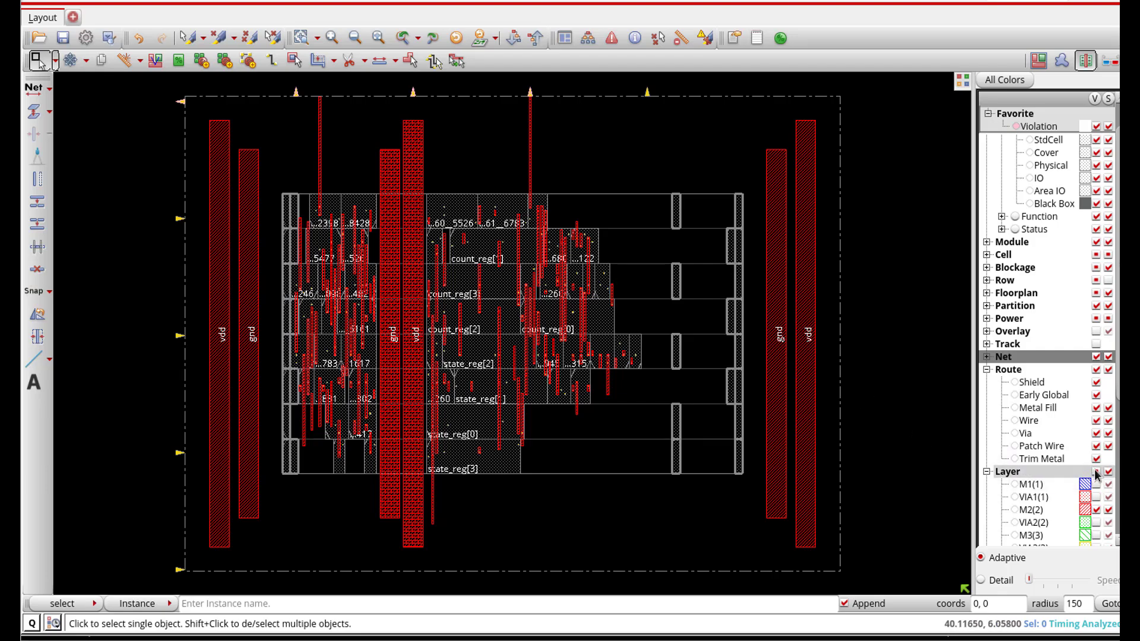
{"action": "left_click", "coordinate": [1096, 472]}
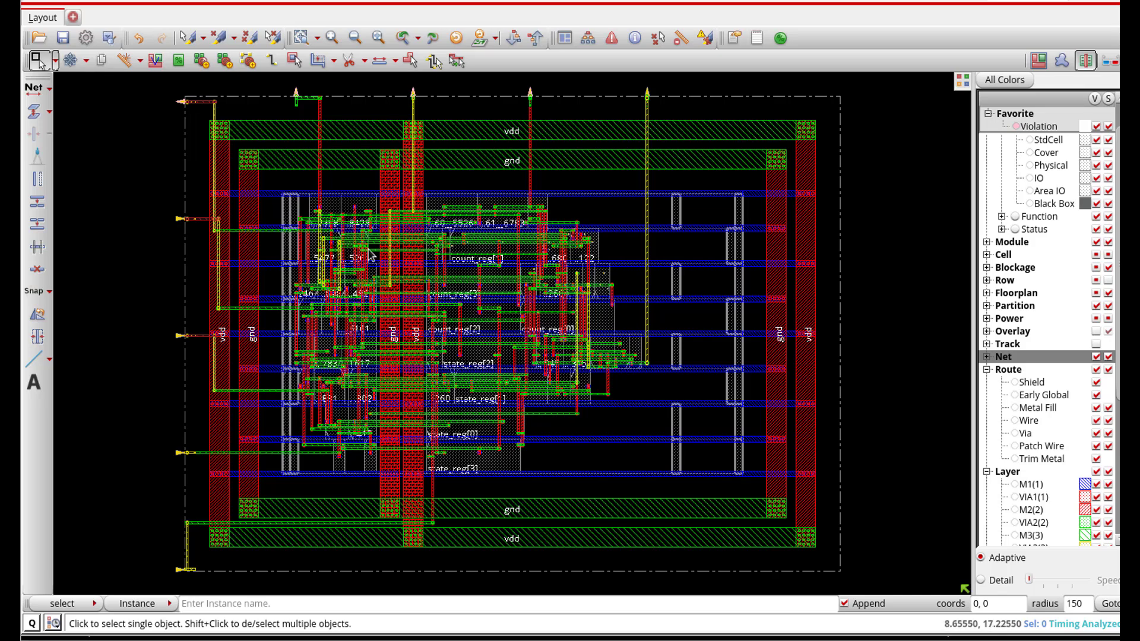
{"action": "right_click_drag", "start_coordinate": [342, 203], "coordinate": [457, 290]}
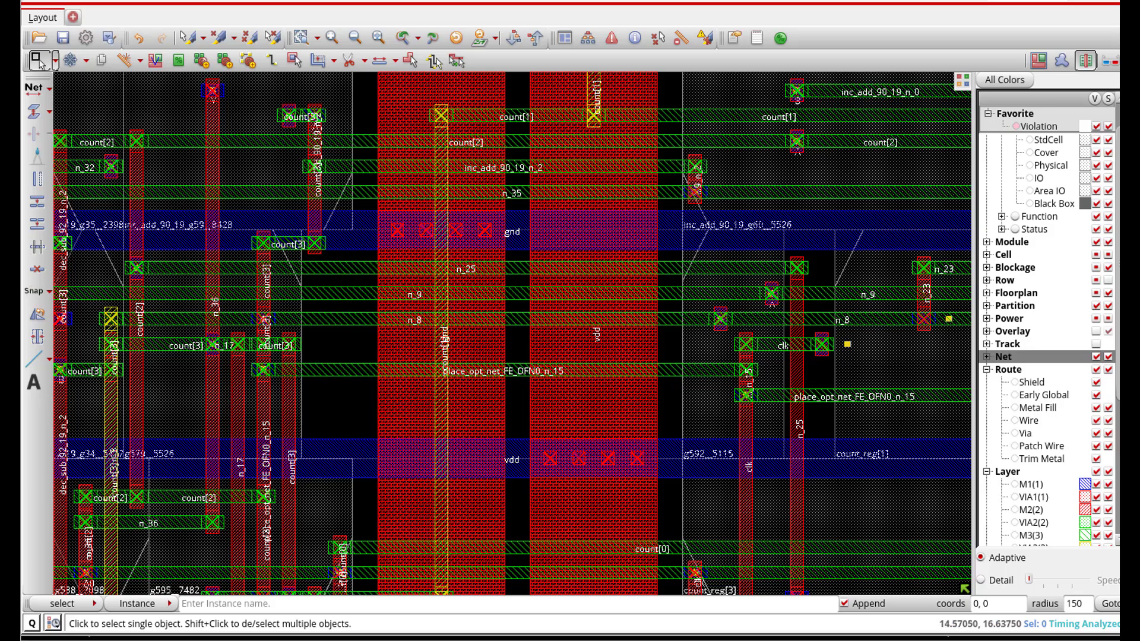
- Run check_drc in the Innovus console and view the violation markers in the layout
{"action": "key", "text": "alt+Tab"}
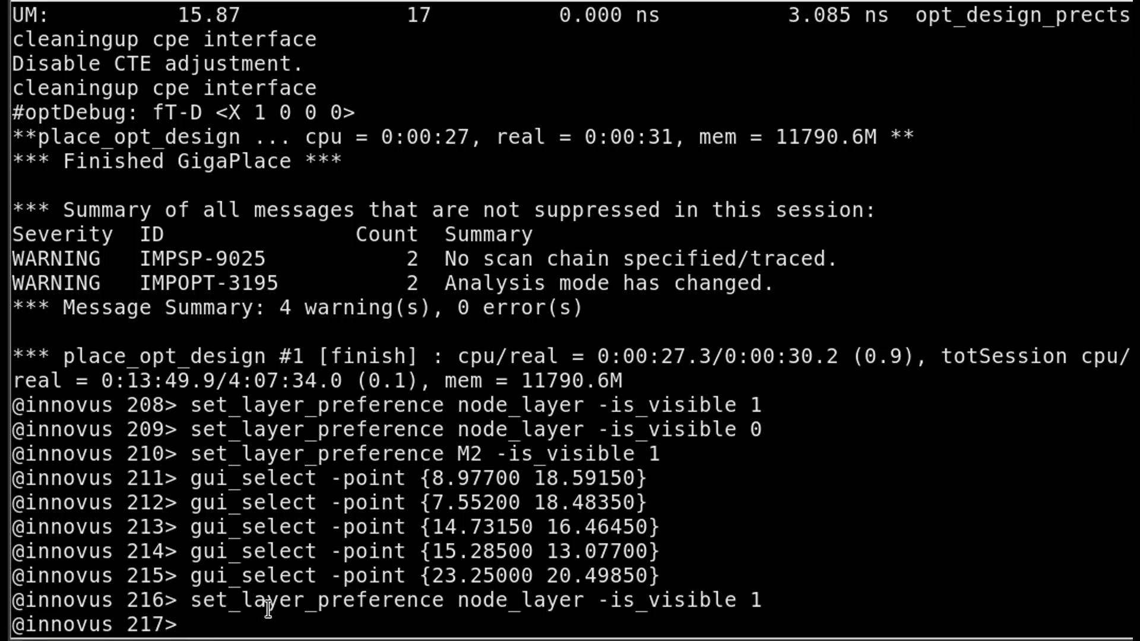
{"action": "type", "text": "chec"}
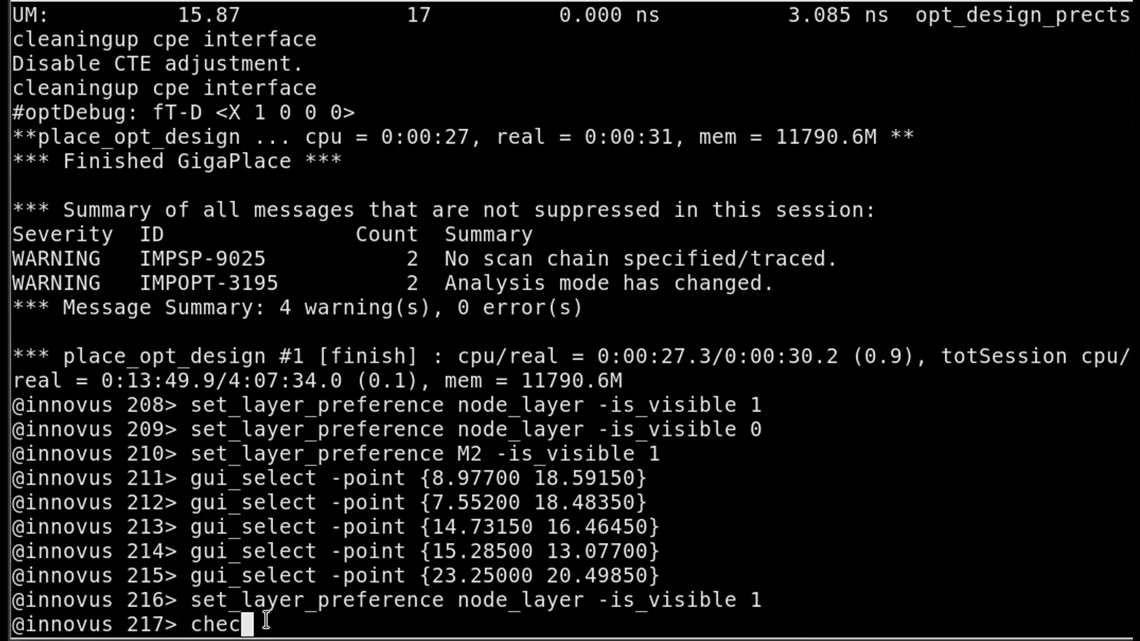
{"action": "type", "text": "k_drc"}
{"action": "key", "text": "Return"}
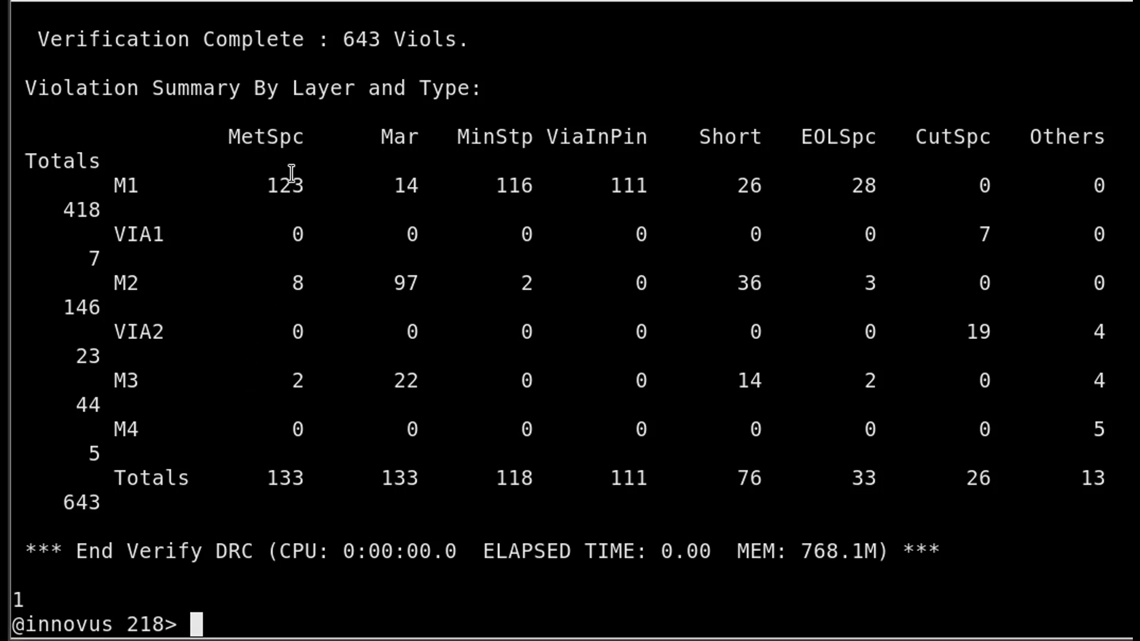
{"action": "double_click", "coordinate": [368, 39]}
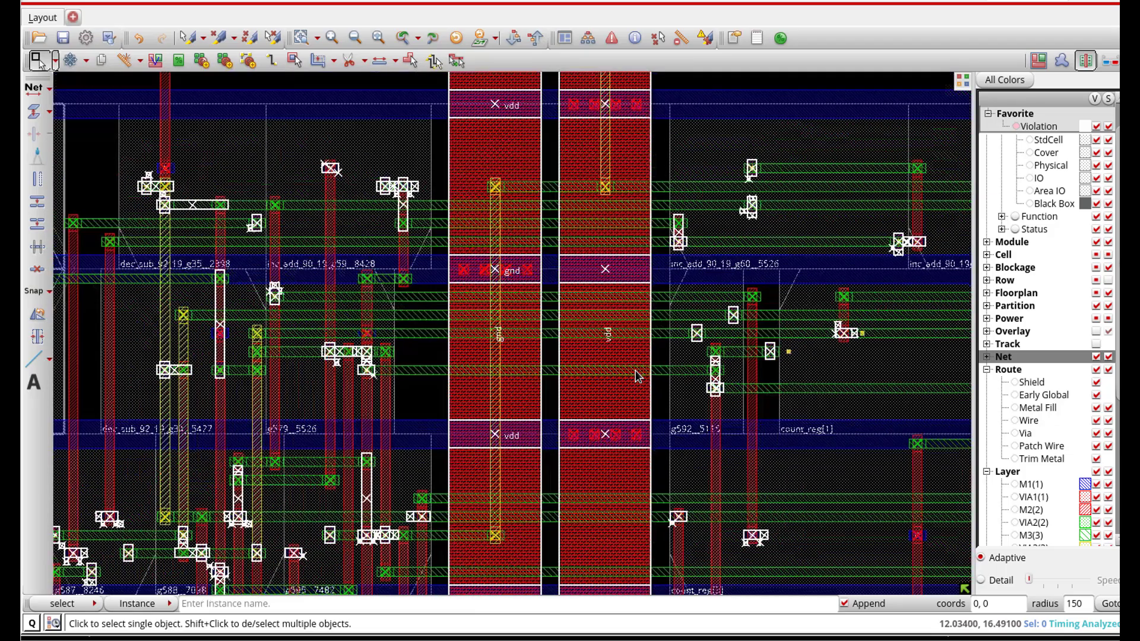
{"action": "scroll", "coordinate": [637, 372], "scroll_direction": "down", "scroll_amount": 2}
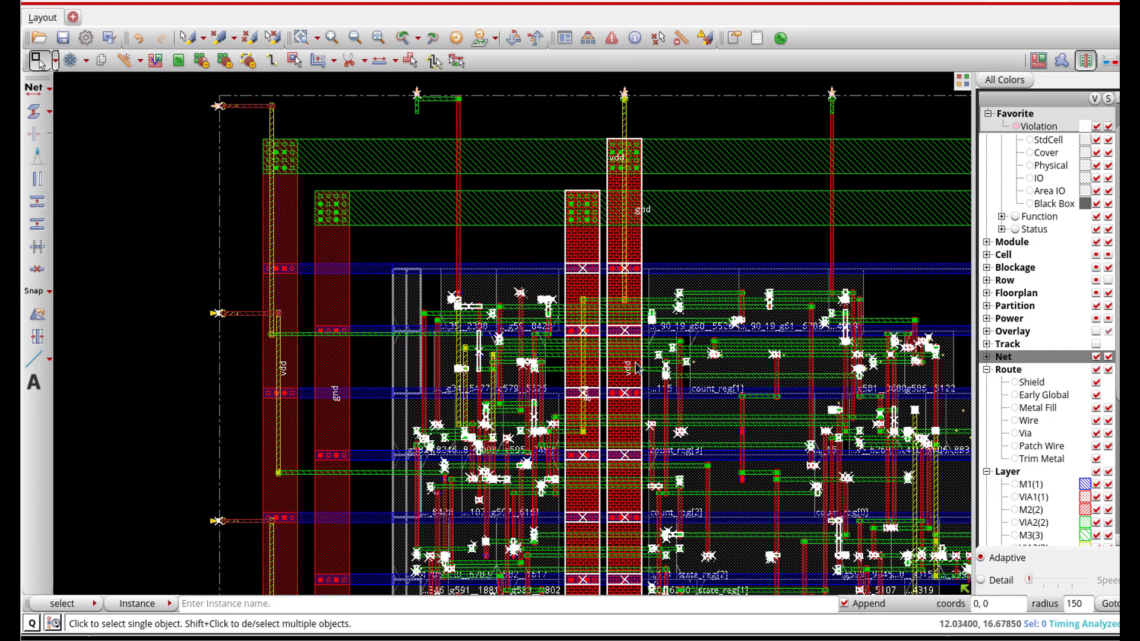
{"action": "scroll", "coordinate": [637, 368], "scroll_direction": "down", "scroll_amount": 1}
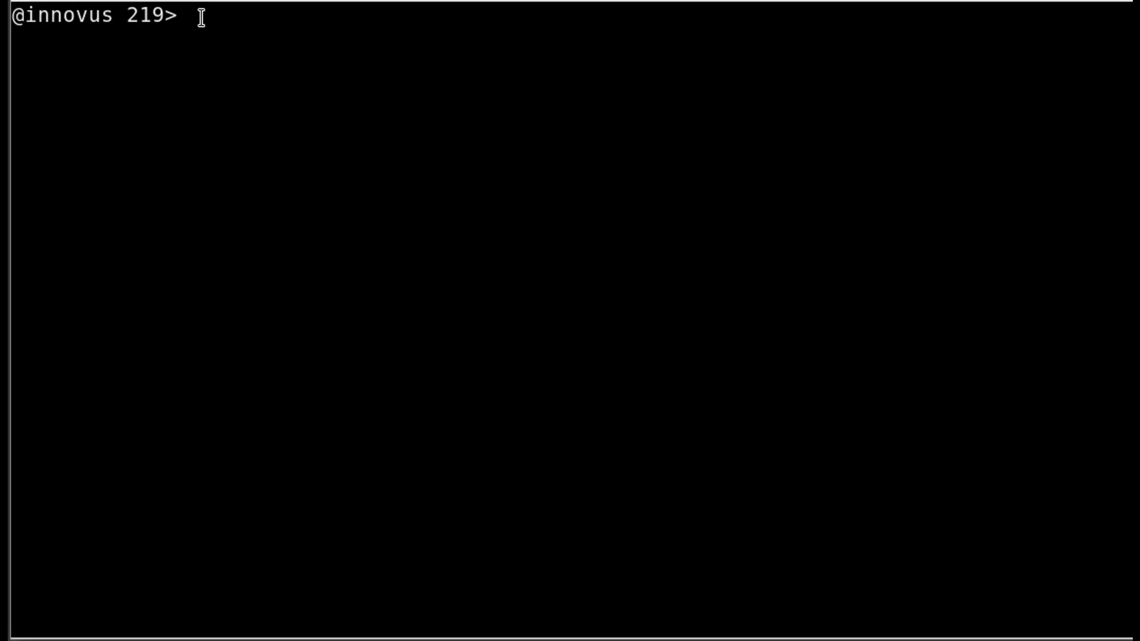
- Delete the regular routing by running delete_routes -type regular in the Innovus console
{"action": "type", "text": "det"}
{"action": "key", "text": "BackSpace"}
{"action": "type", "text": "let"}
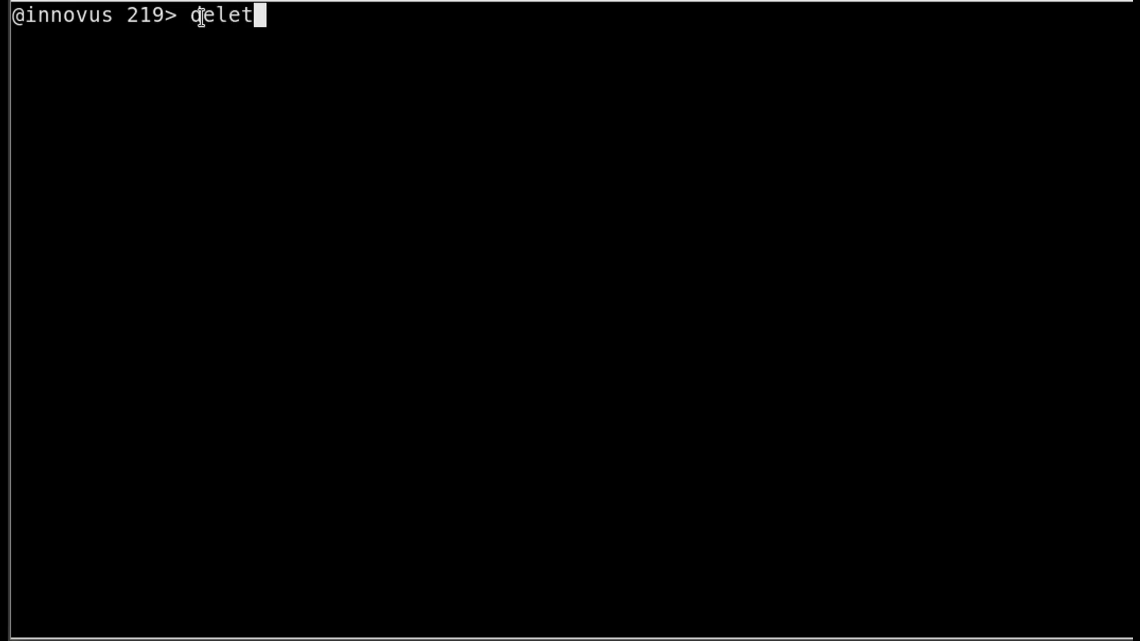
{"action": "type", "text": "e_rou"}
{"action": "key", "text": "Tab"}
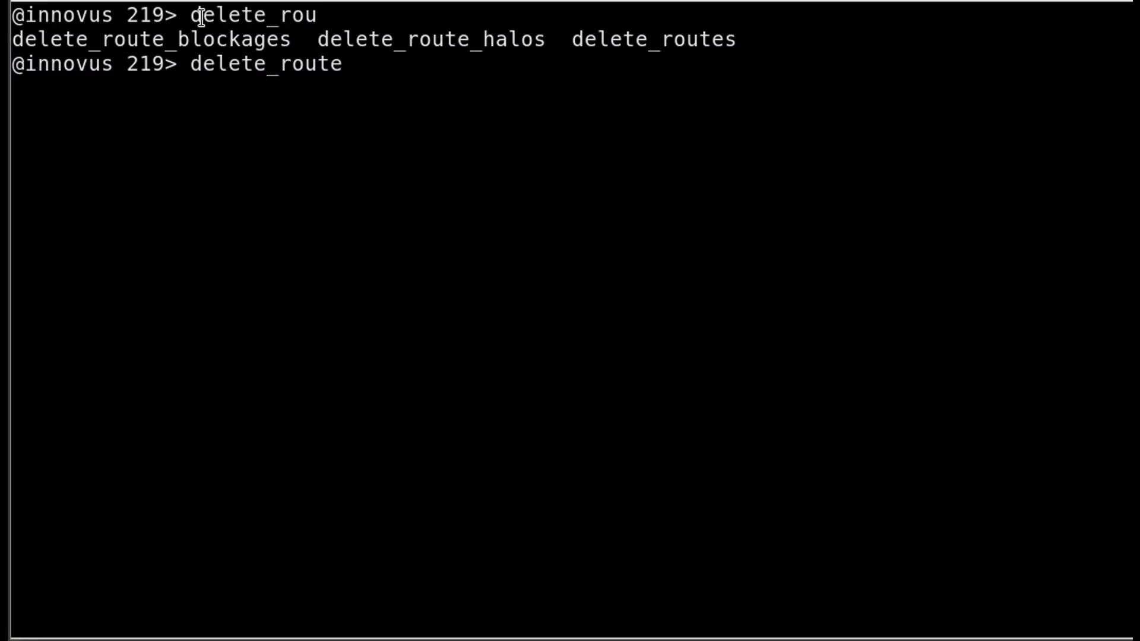
{"action": "type", "text": "s -type regular"}
{"action": "key", "text": "Return"}
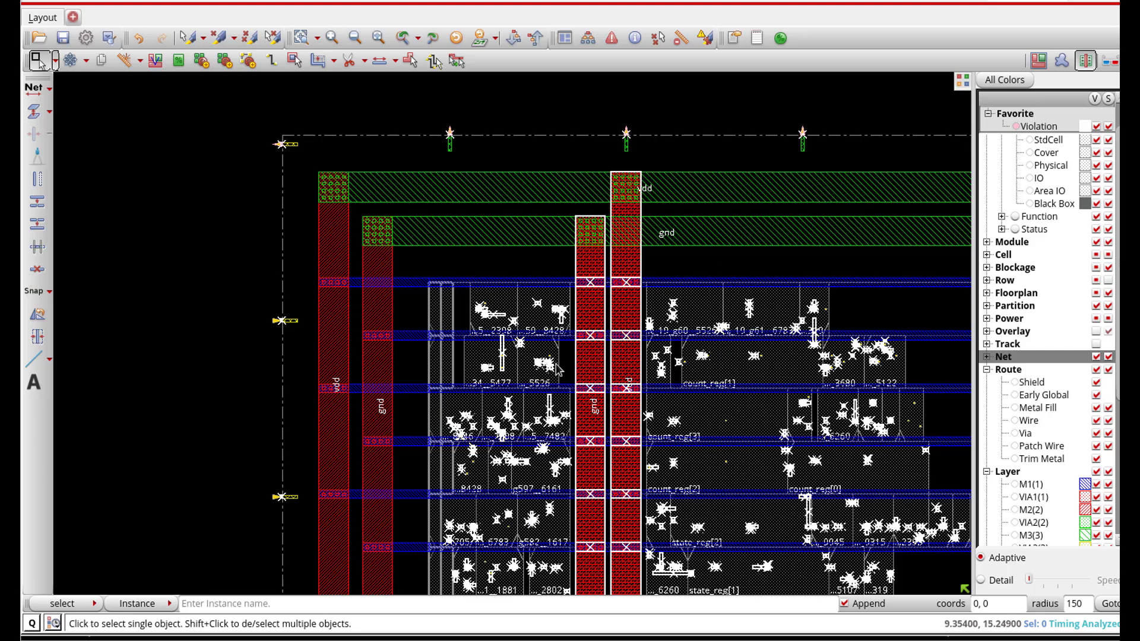
- Look through the violation types in the Violation Browser, close it and rerun check_drc in the Innovus console
{"action": "left_click", "coordinate": [612, 38]}
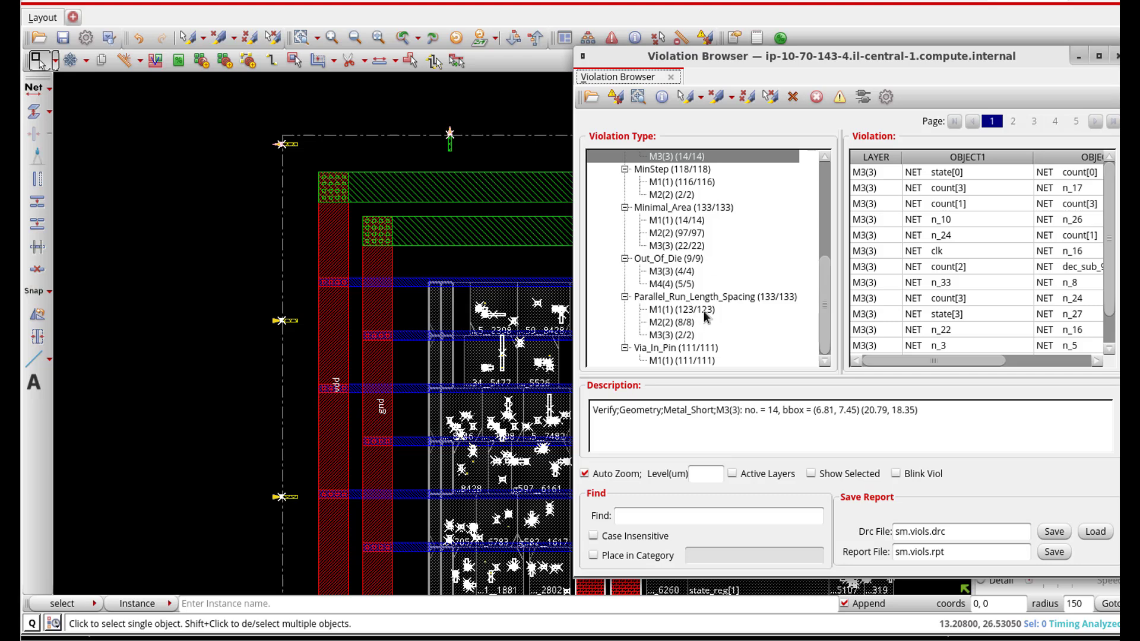
{"action": "left_click", "coordinate": [1115, 58]}
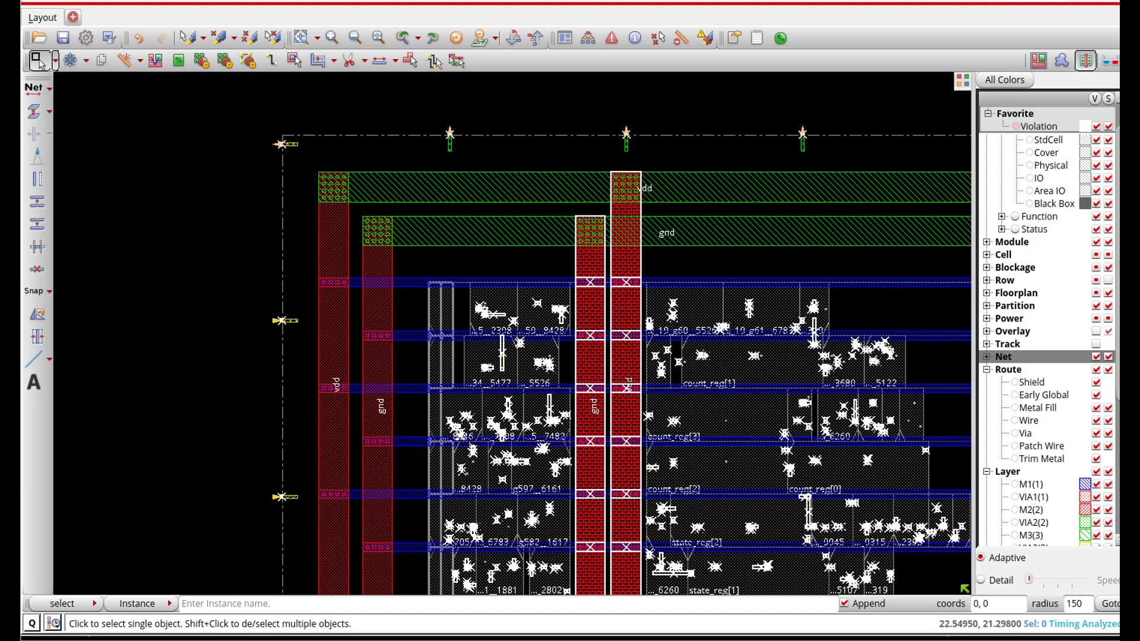
{"action": "key", "text": "alt+Tab"}
{"action": "type", "text": "check"}
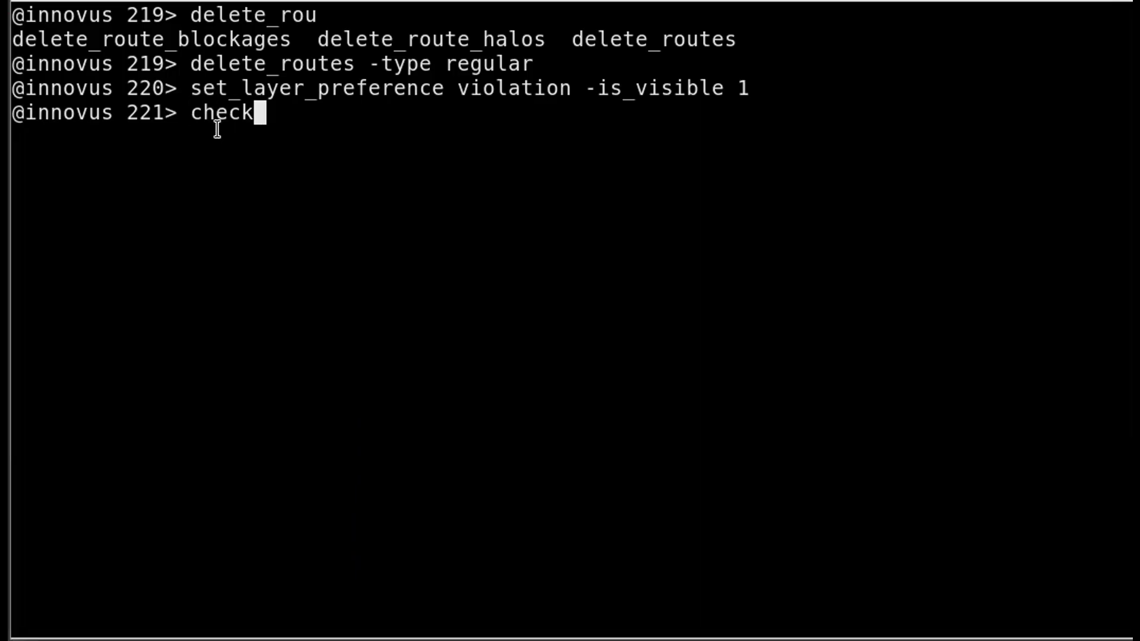
{"action": "type", "text": "_drc"}
{"action": "key", "text": "Return"}
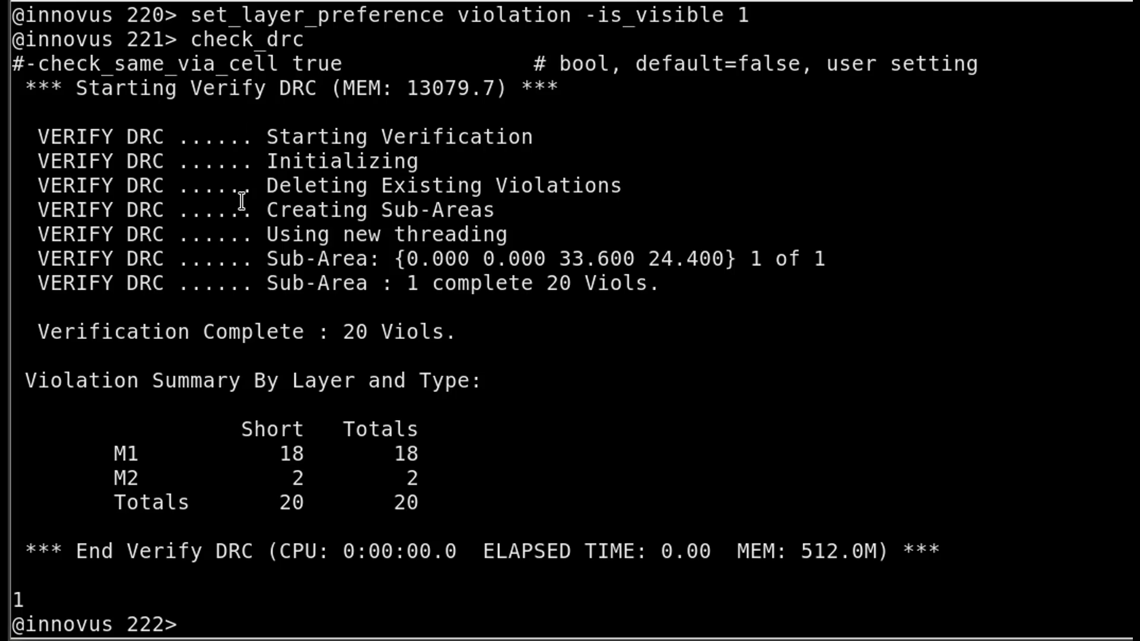
- Examine the violation markers on the central gnd and vdd stripes in the layout, and switch to innovus.tcl in the code editor
{"action": "key", "text": "alt+Tab"}
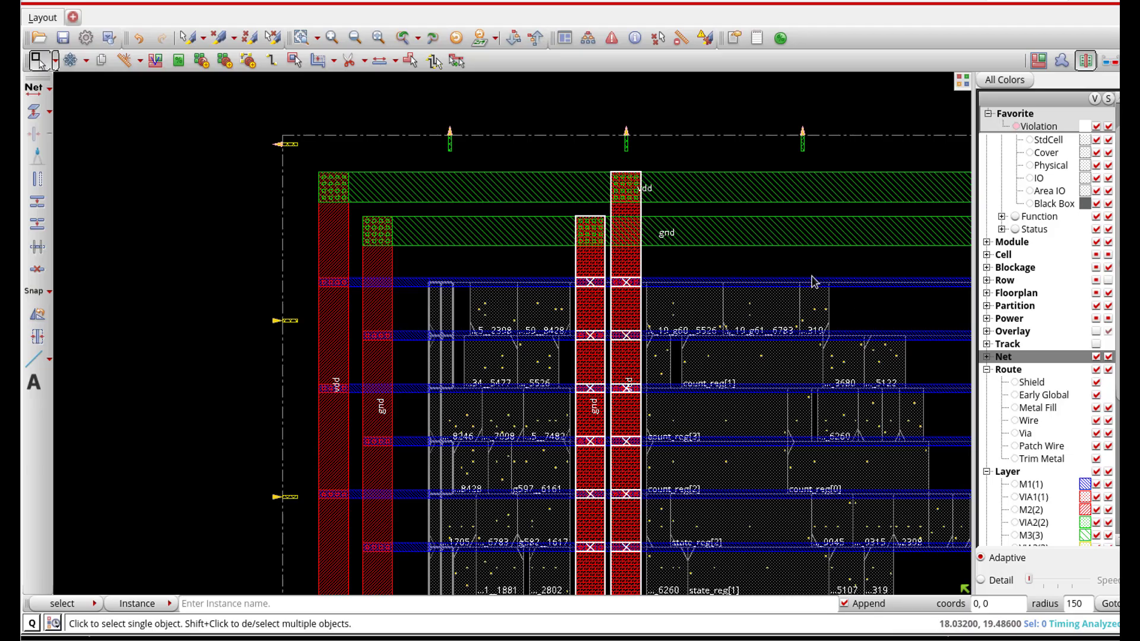
{"action": "key", "text": "f"}
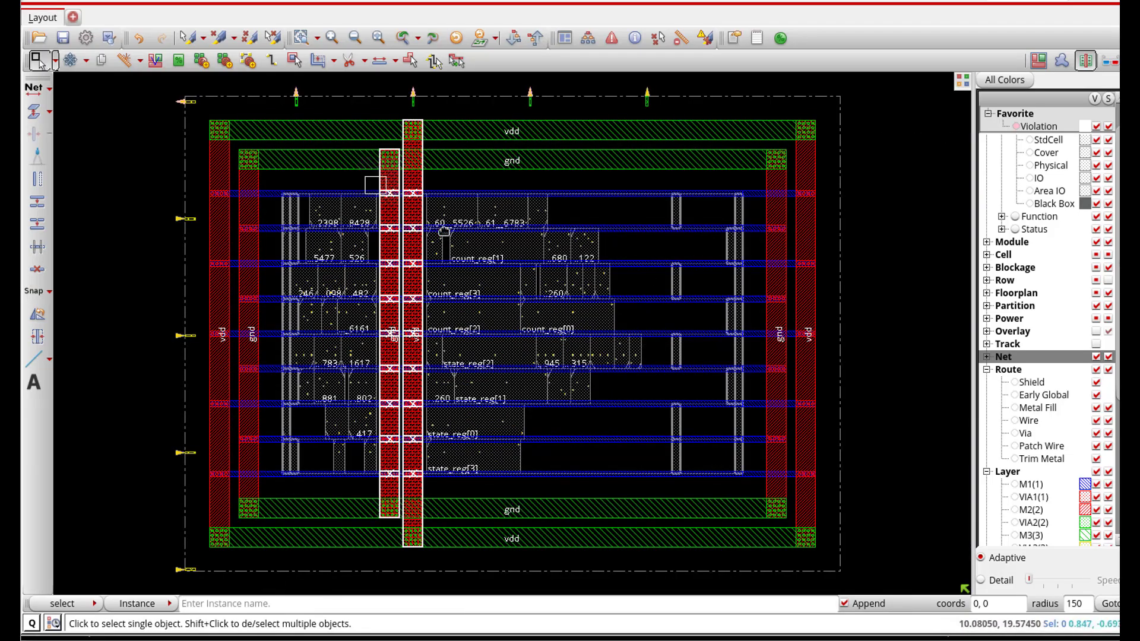
{"action": "scroll", "coordinate": [444, 232], "scroll_direction": "up", "scroll_amount": 5}
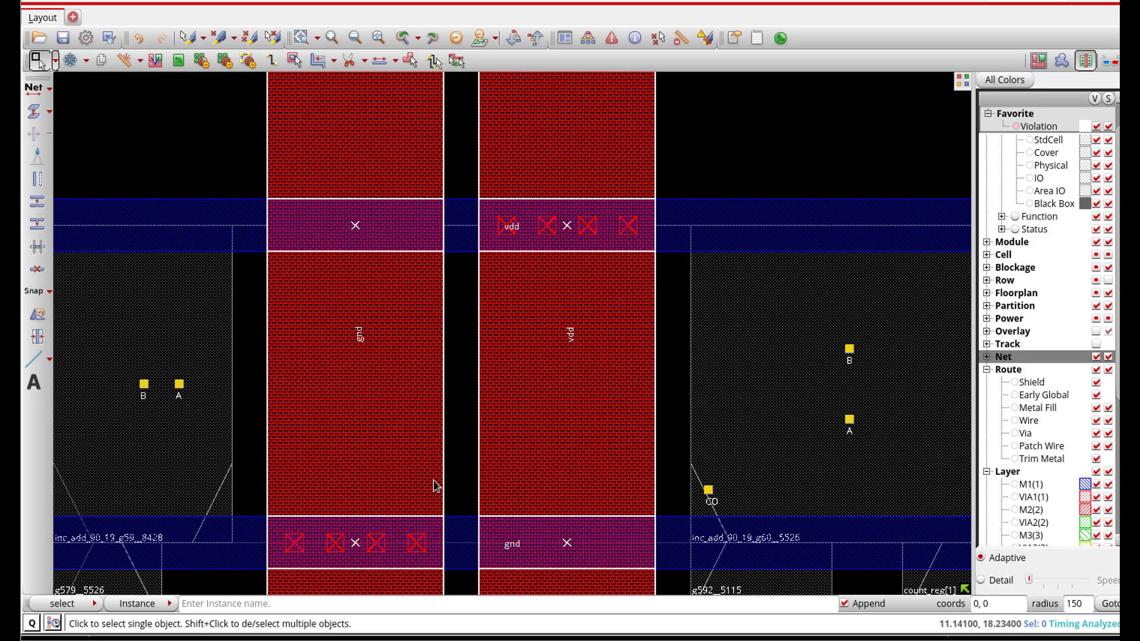
{"action": "key", "text": "alt+Tab"}
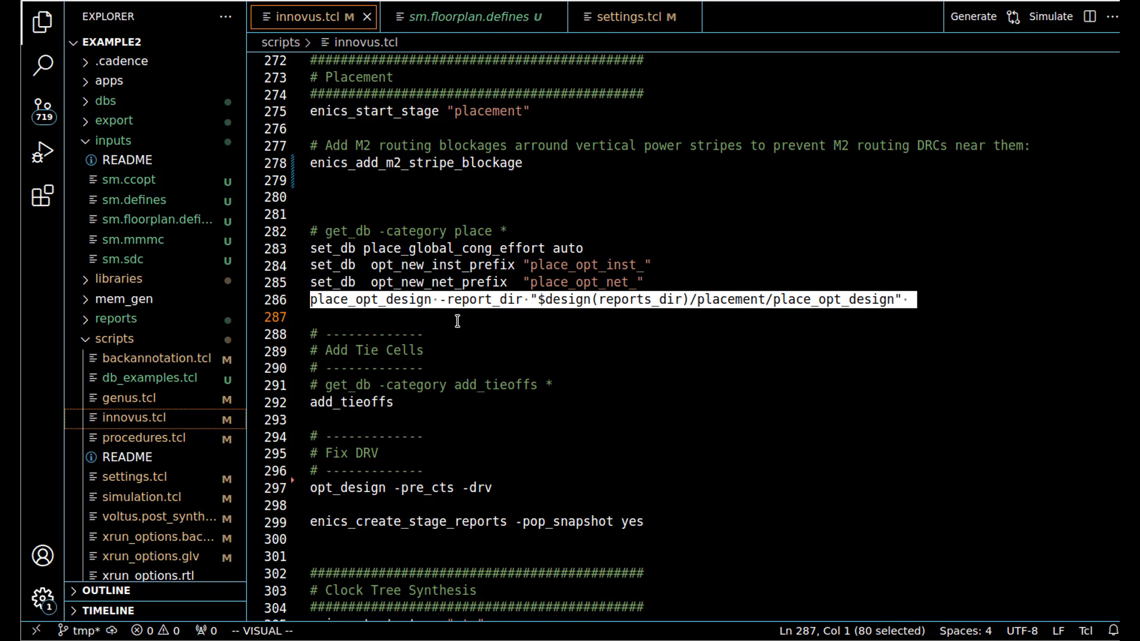
- Copy the procedure name enics_delete_m2_stripe_blockage from sm.floorplan.defines and run it in the Innovus console
{"action": "left_click", "coordinate": [142, 219]}
{"action": "left_click", "coordinate": [376, 435]}
{"action": "double_click", "coordinate": [376, 435]}
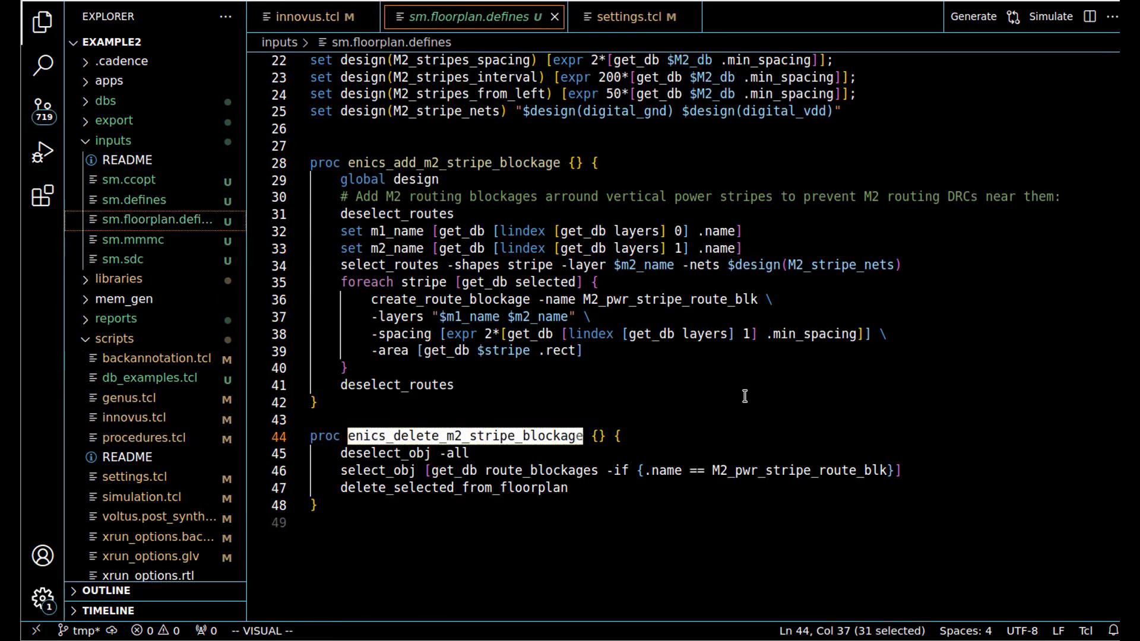
{"action": "key", "text": "alt+Tab"}
{"action": "middle_click", "coordinate": [178, 576]}
{"action": "key", "text": "Return"}
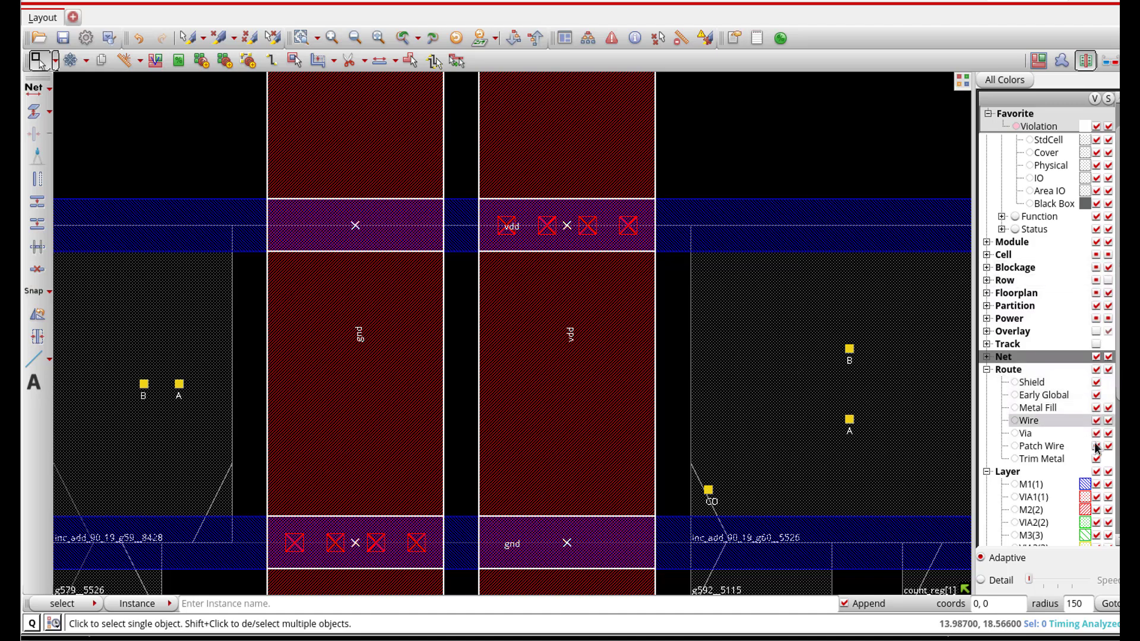
- Hide all Route objects in the layout and show them again to compare the stripe area
{"action": "scroll", "coordinate": [1016, 445], "scroll_direction": "down", "scroll_amount": 1}
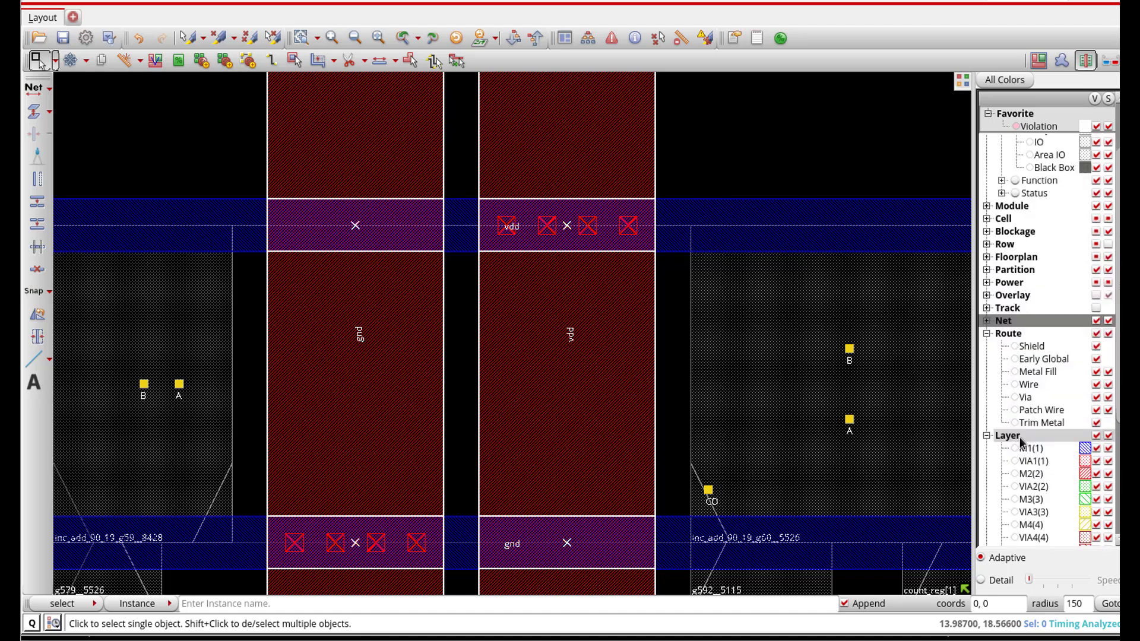
{"action": "left_click", "coordinate": [1096, 333]}
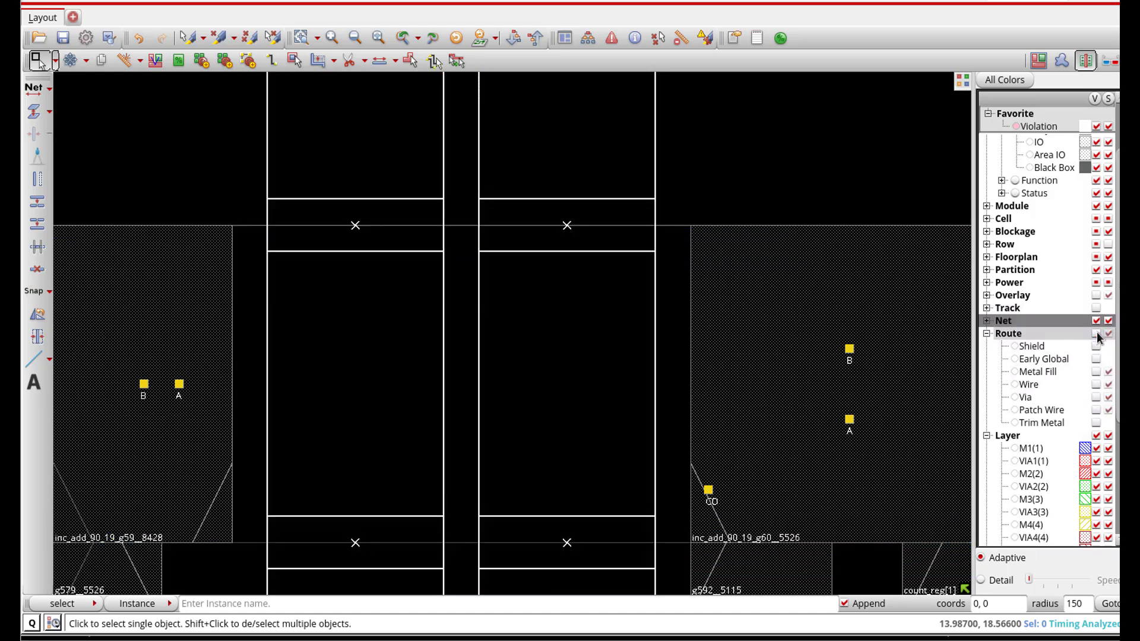
{"action": "left_click", "coordinate": [1096, 333]}
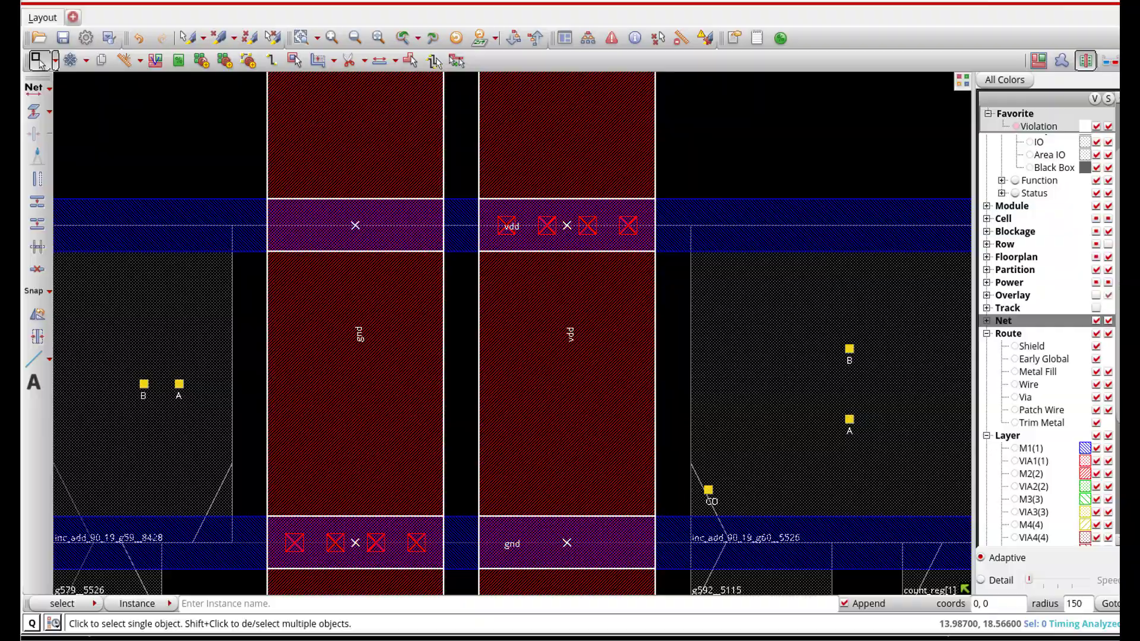
- Rerun check_drc in the Innovus console
{"action": "key", "text": "alt+Tab"}
{"action": "key", "text": "Up"}
{"action": "key", "text": "Up"}
{"action": "key", "text": "Up"}
{"action": "key", "text": "Up"}
{"action": "key", "text": "Up"}
{"action": "key", "text": "Return"}
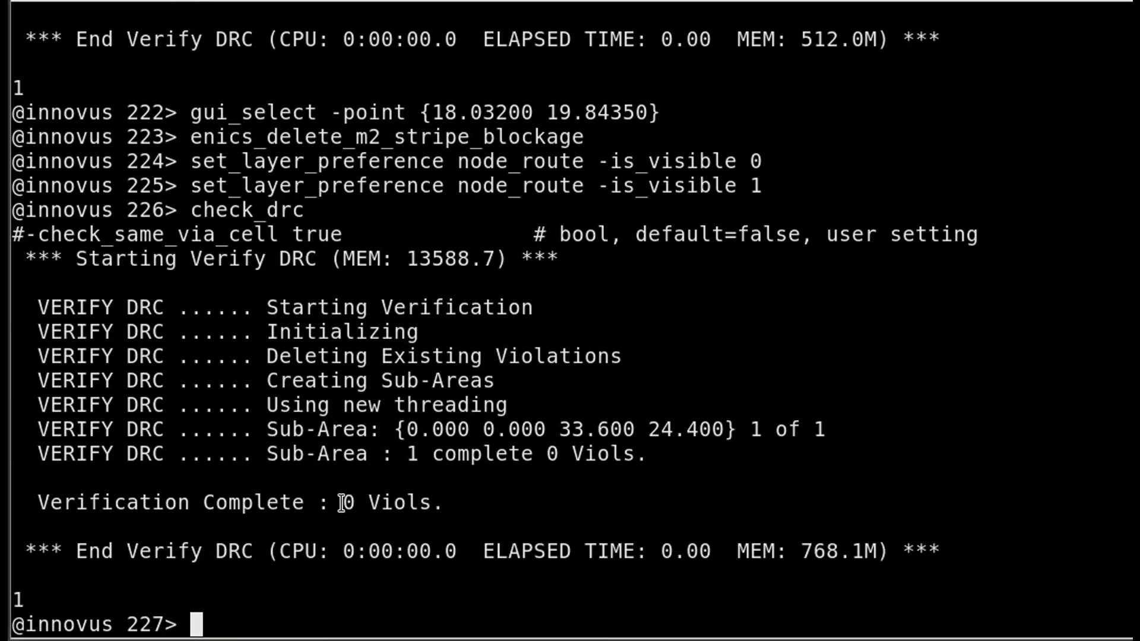
- Return to the layout, fit the whole design in view and select the well-tap cell in the uppermost row's right half
{"action": "key", "text": "alt+Tab"}
{"action": "key", "text": "f"}
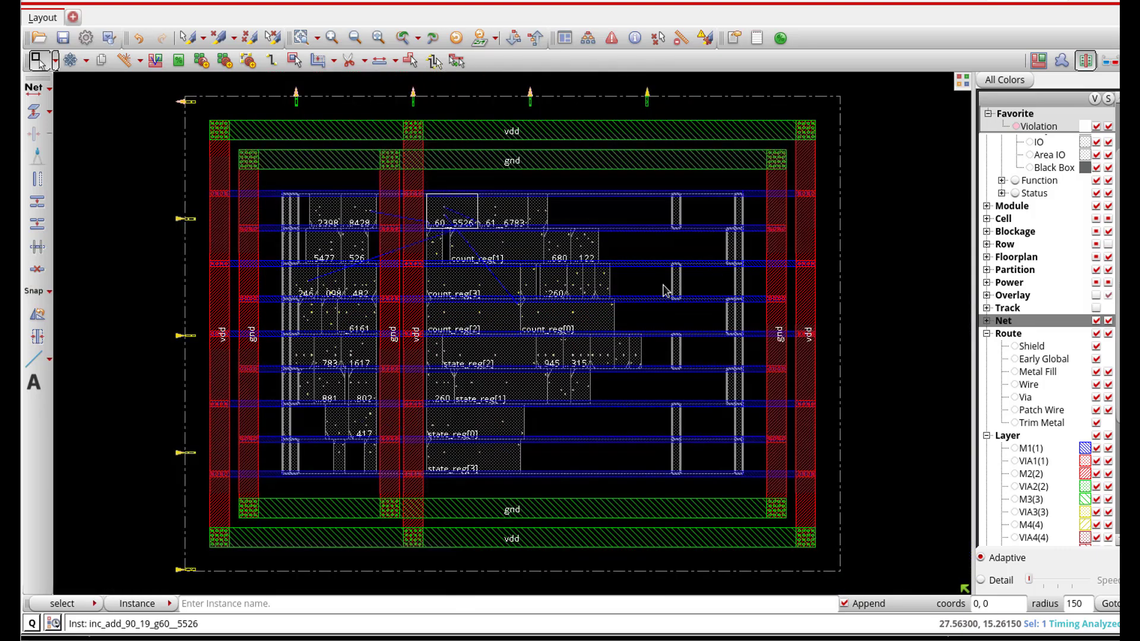
{"action": "left_click", "coordinate": [875, 215]}
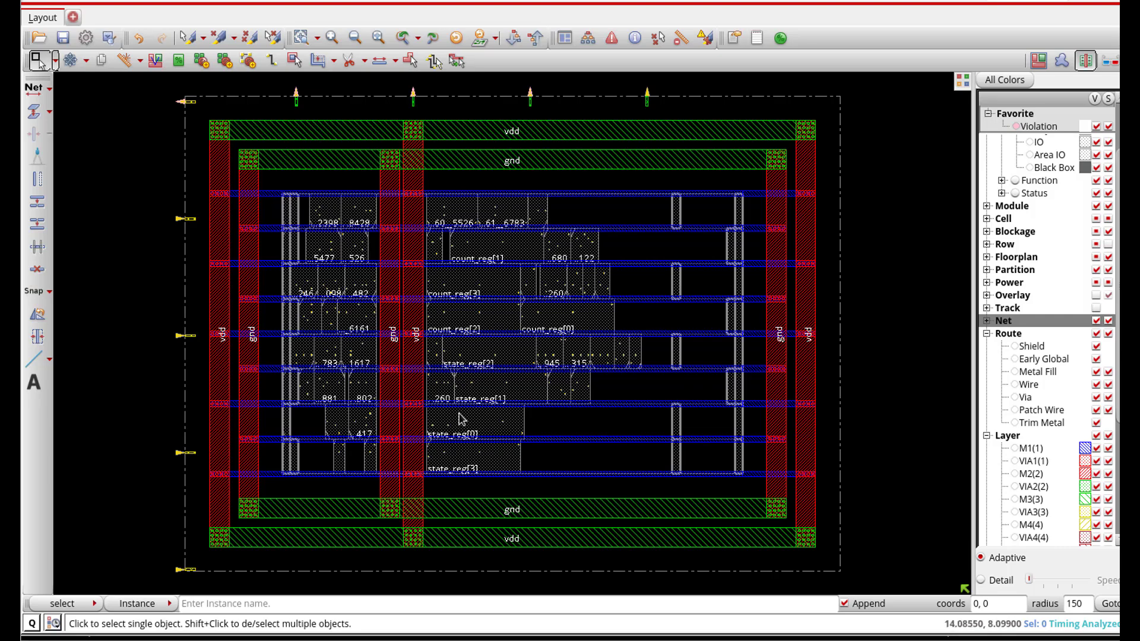
{"action": "left_click", "coordinate": [676, 211]}
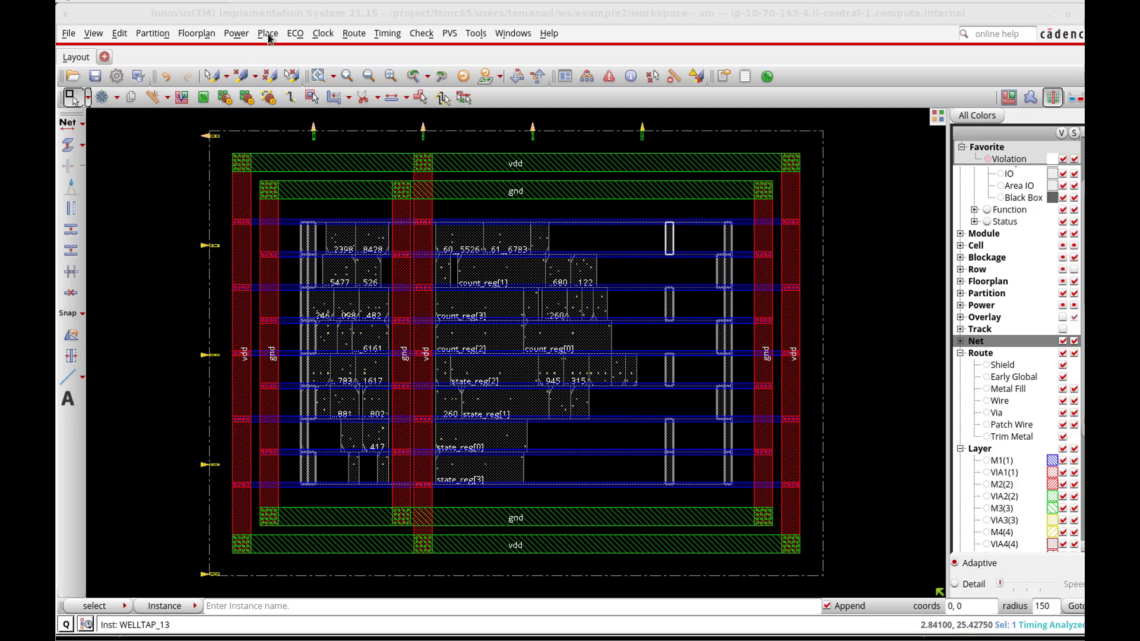
- View the standard cell placement options and close them without running placement
{"action": "left_click", "coordinate": [268, 34]}
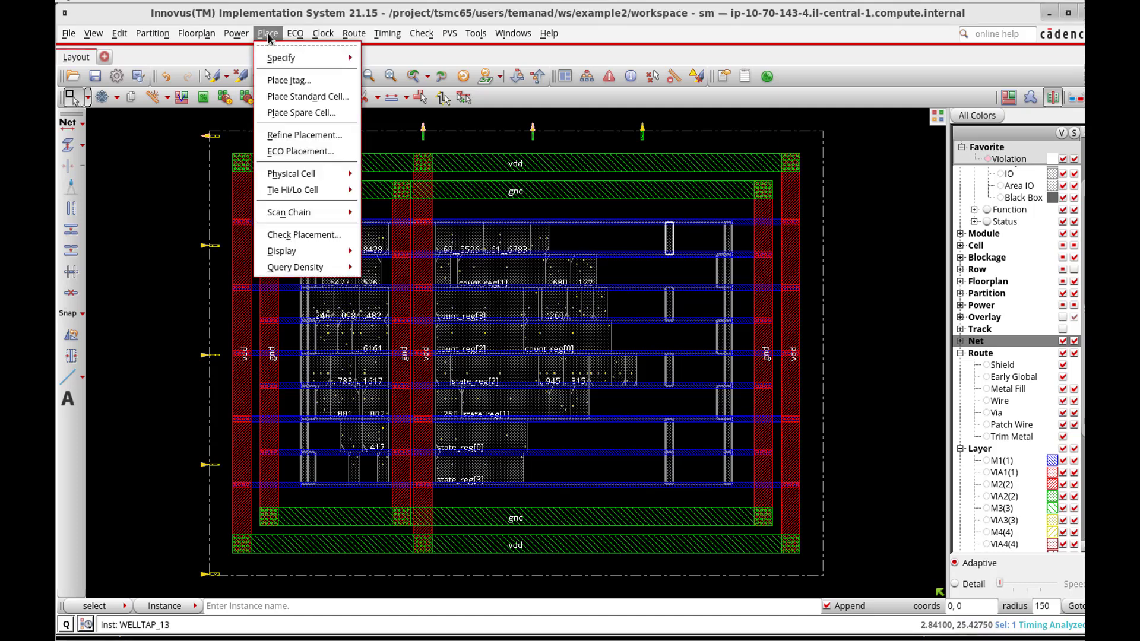
{"action": "left_click", "coordinate": [282, 98]}
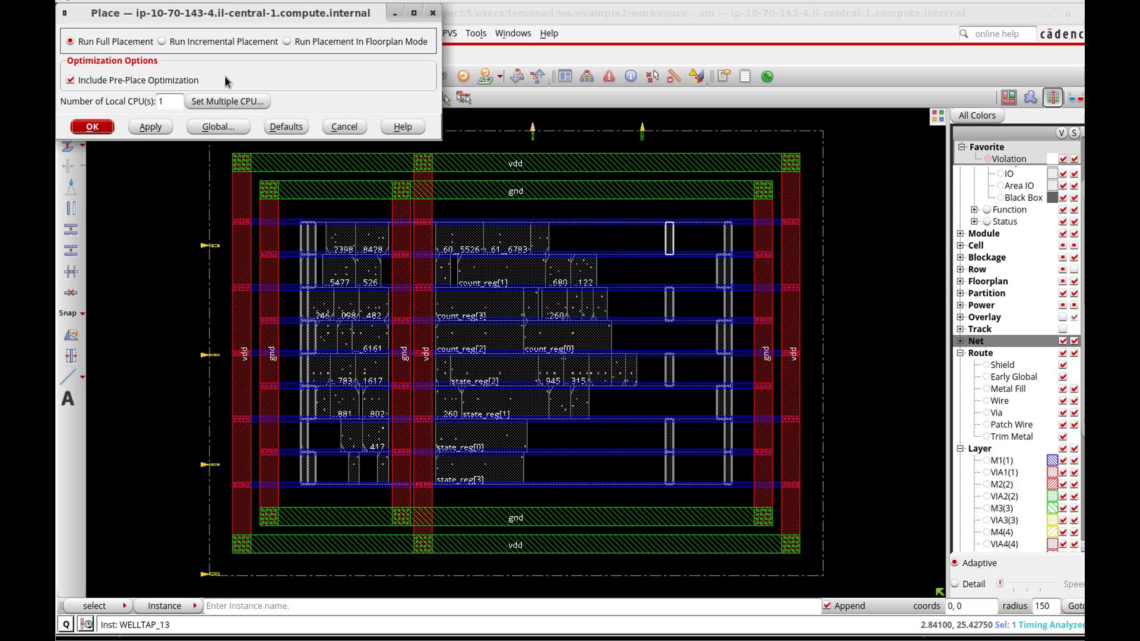
{"action": "left_click", "coordinate": [351, 128]}
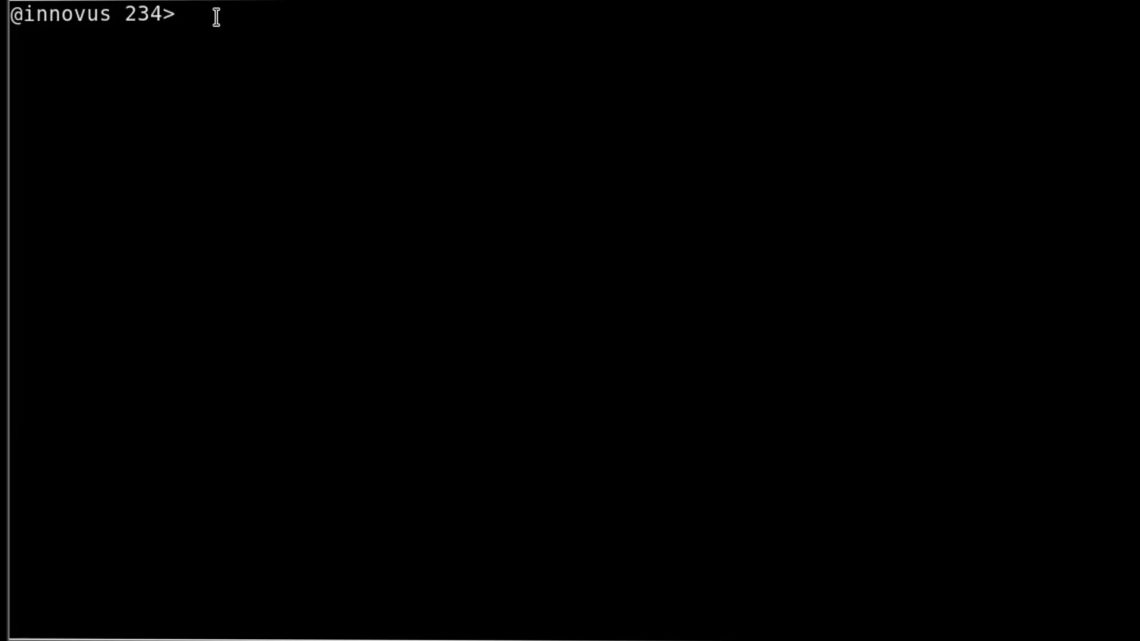
- Run check_place in the Innovus console and examine the placement density and the placed and unplaced cell counts
{"action": "type", "text": "check_place"}
{"action": "key", "text": "Return"}
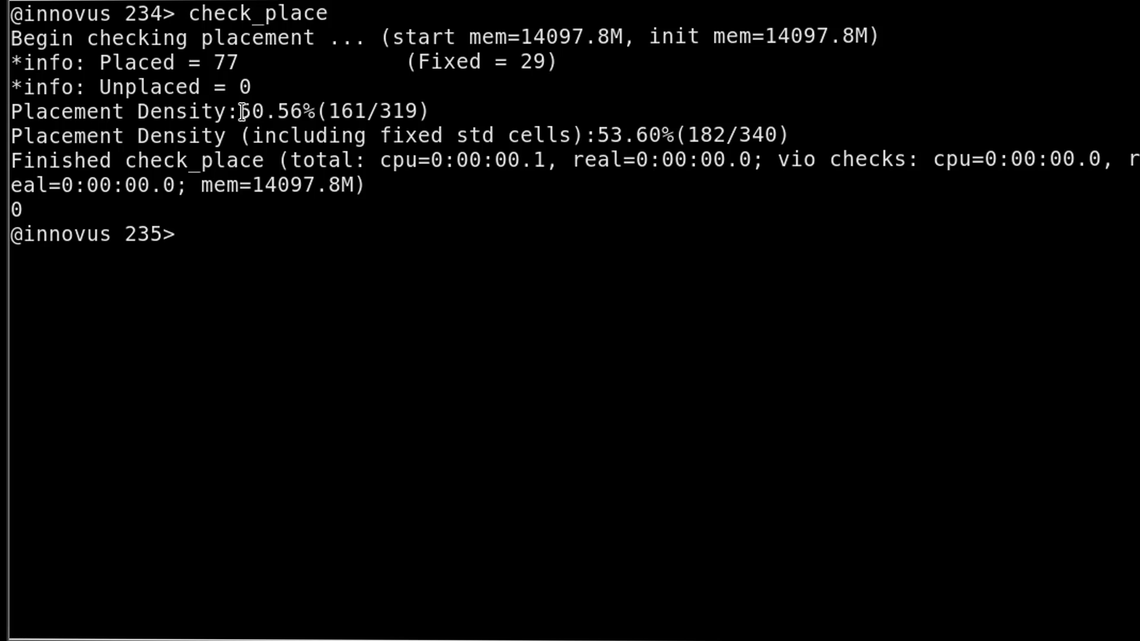
{"action": "left_click_drag", "start_coordinate": [239, 111], "coordinate": [314, 113]}
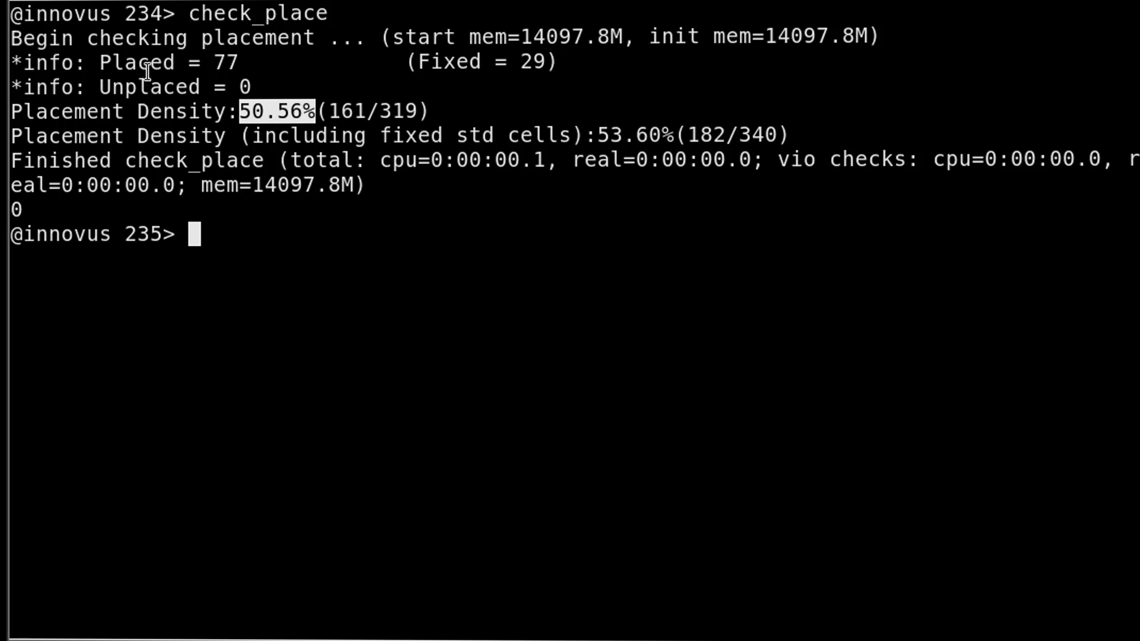
{"action": "double_click", "coordinate": [226, 62]}
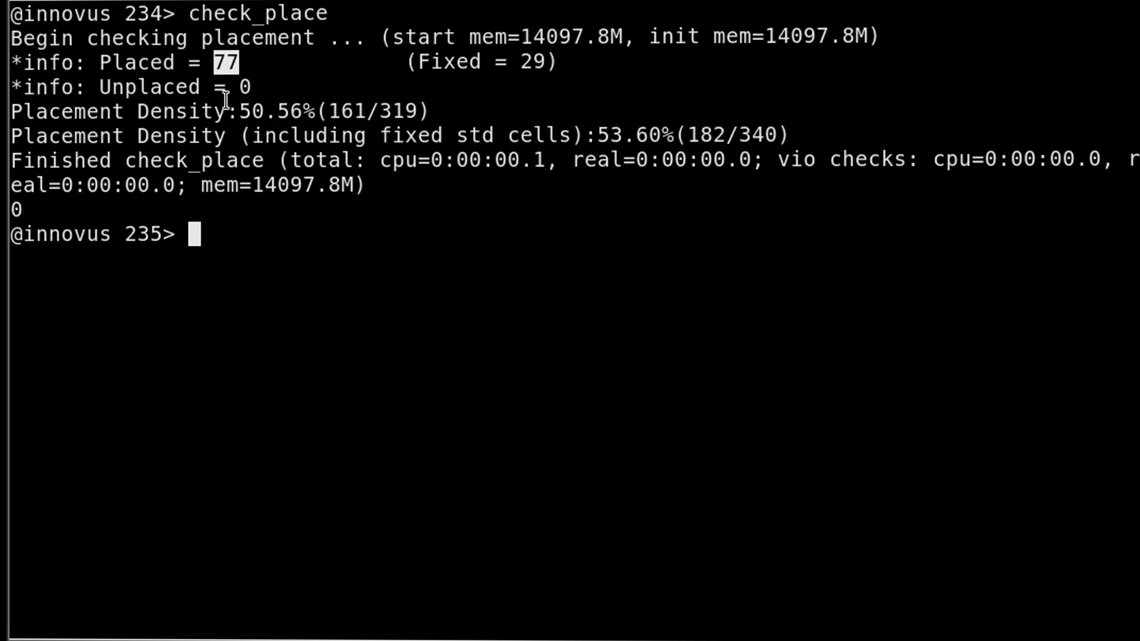
{"action": "left_click", "coordinate": [243, 87]}
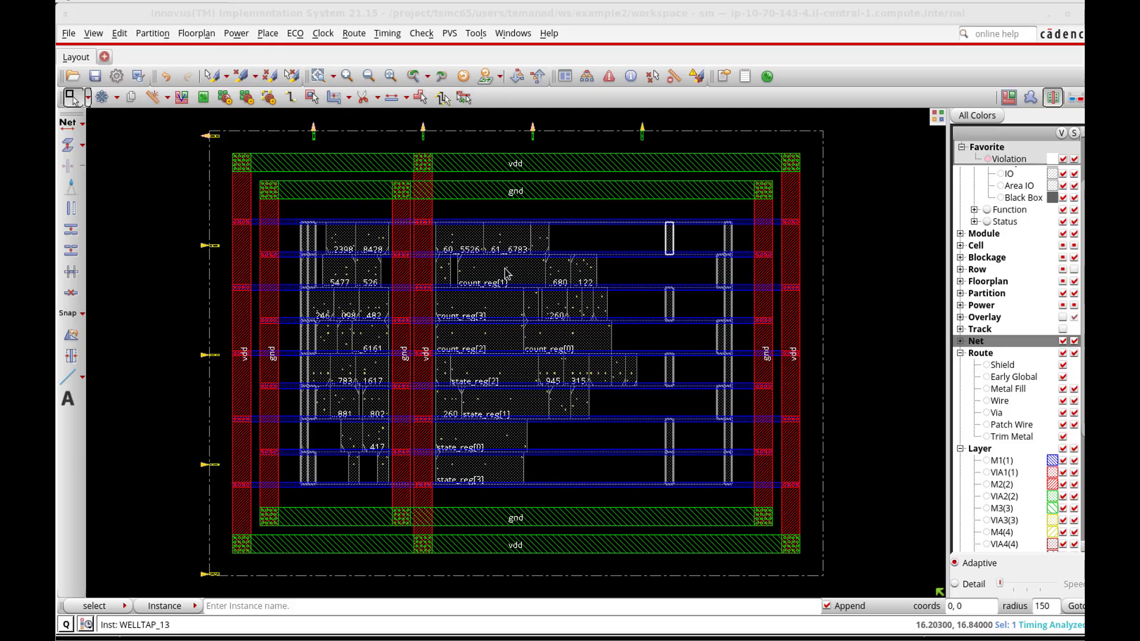
- Inspect the place_status attribute of count_reg[1] and of the end cap cell ENDCAP_15 in the layout
{"action": "left_click", "coordinate": [506, 273]}
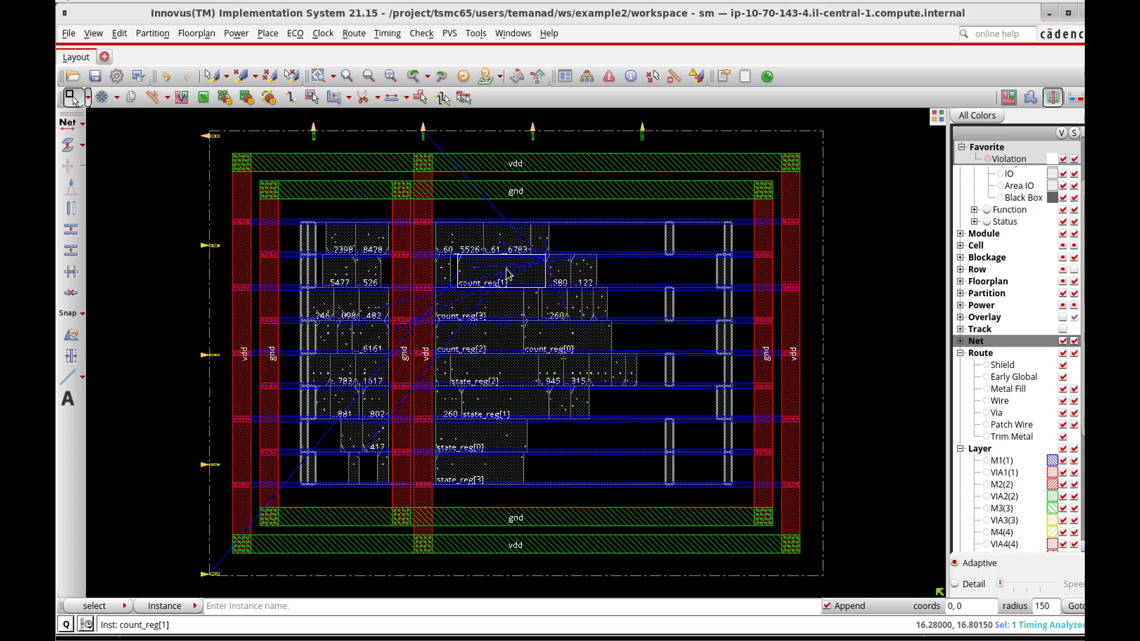
{"action": "key", "text": "q"}
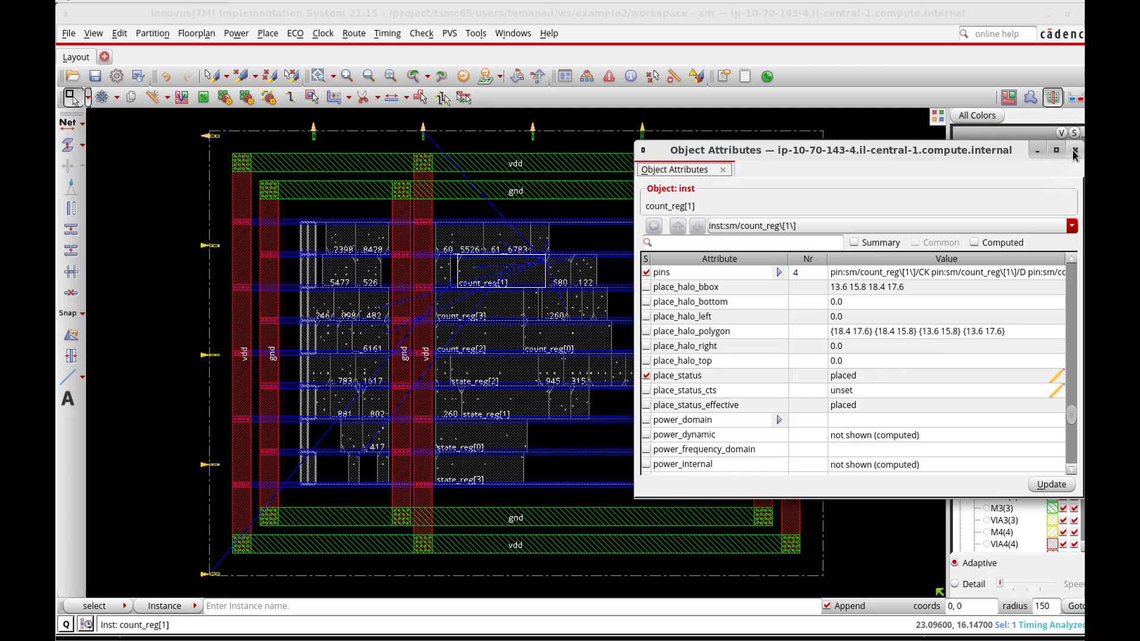
{"action": "double_click", "coordinate": [307, 248]}
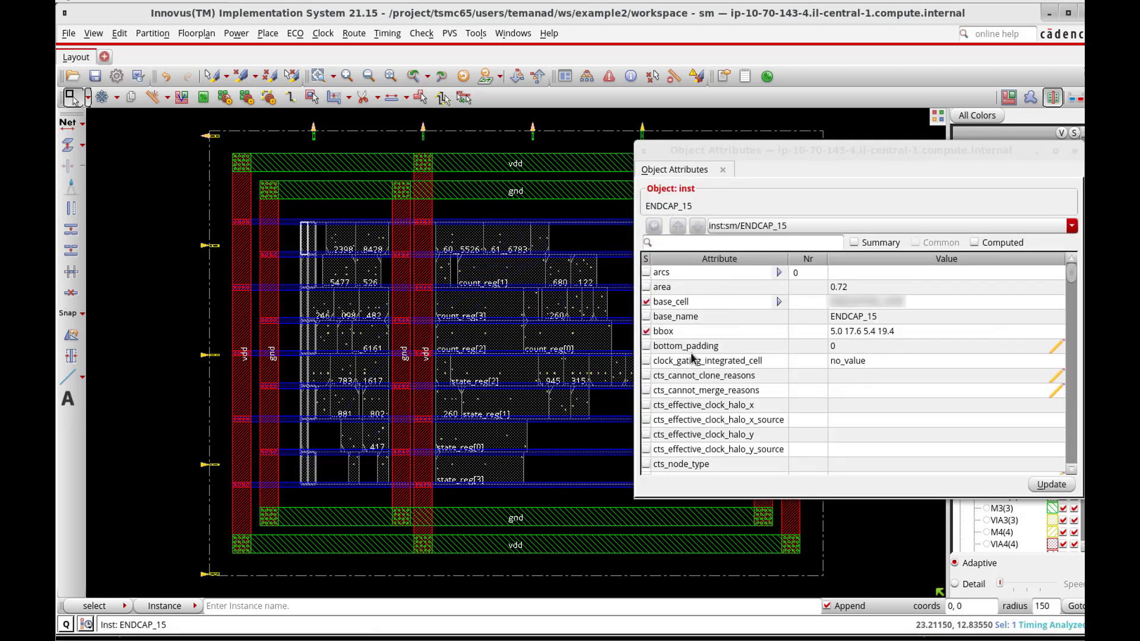
{"action": "left_click_drag", "start_coordinate": [1071, 274], "coordinate": [1071, 415]}
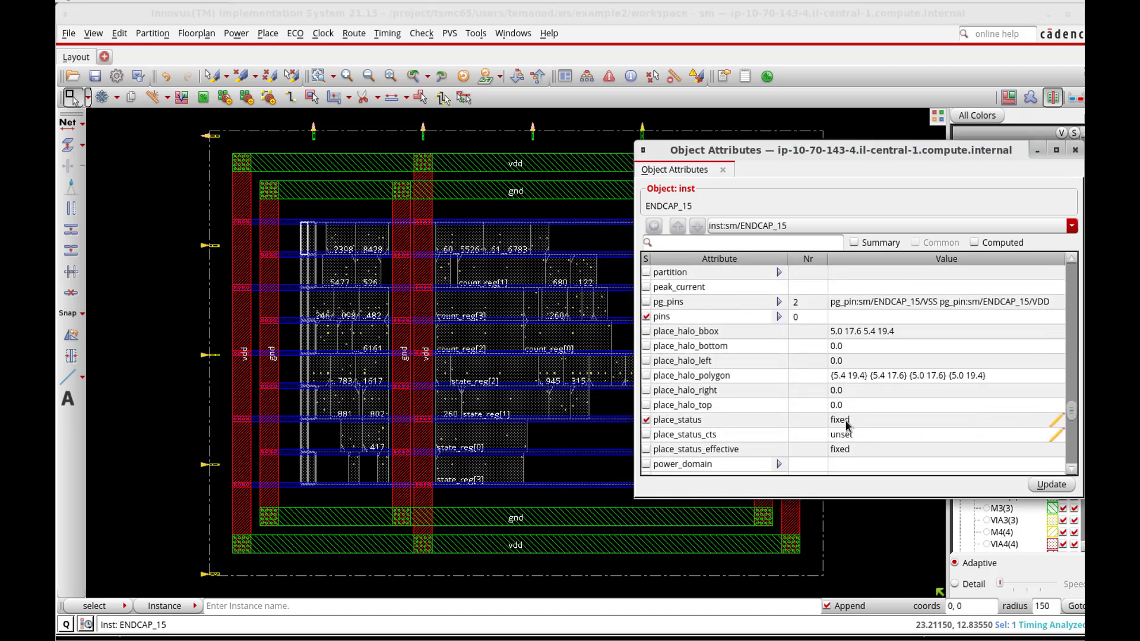